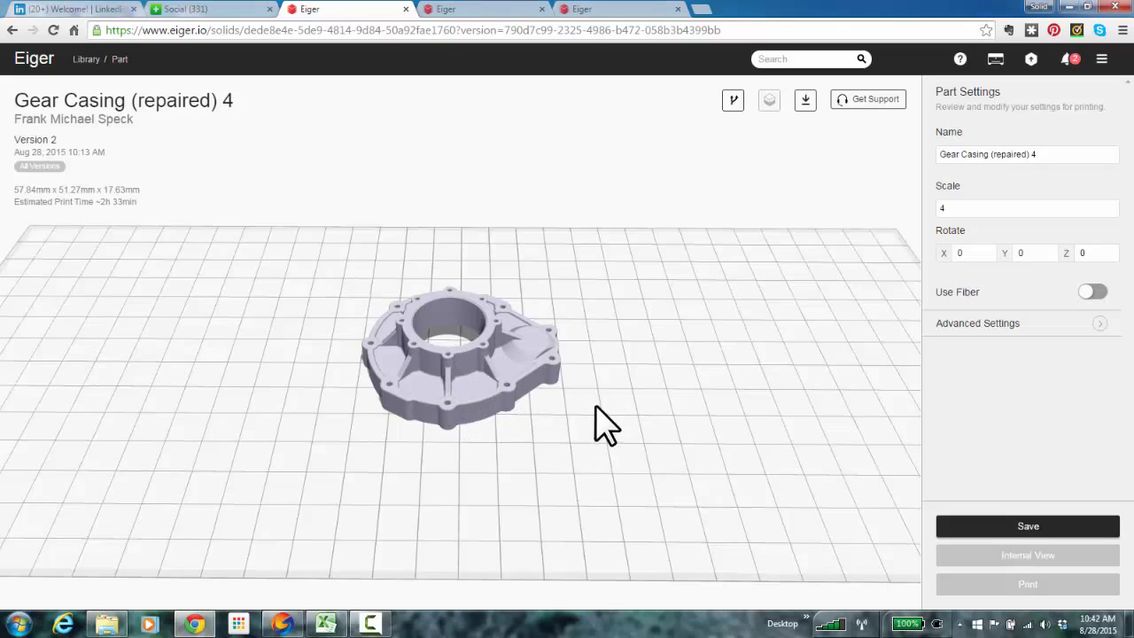
# Review the fiber material and fiber fill type choices for the gear casing, leaving fiber reinforcement off
pyautogui.moveTo(597, 405); pyautogui.dragTo(645, 499)
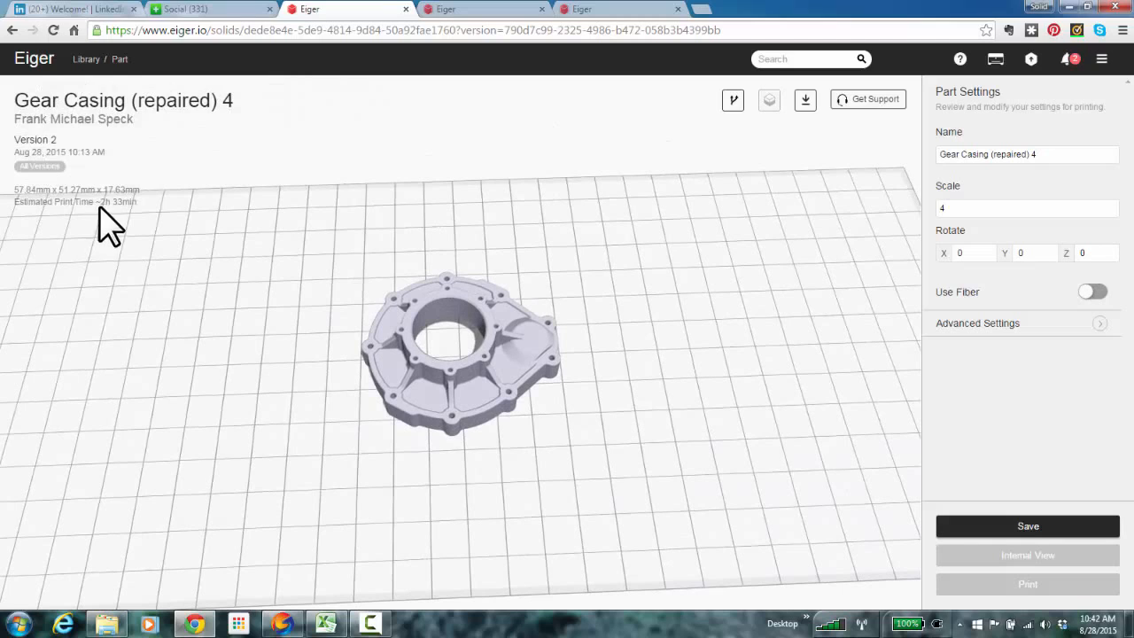
pyautogui.click(1094, 292)
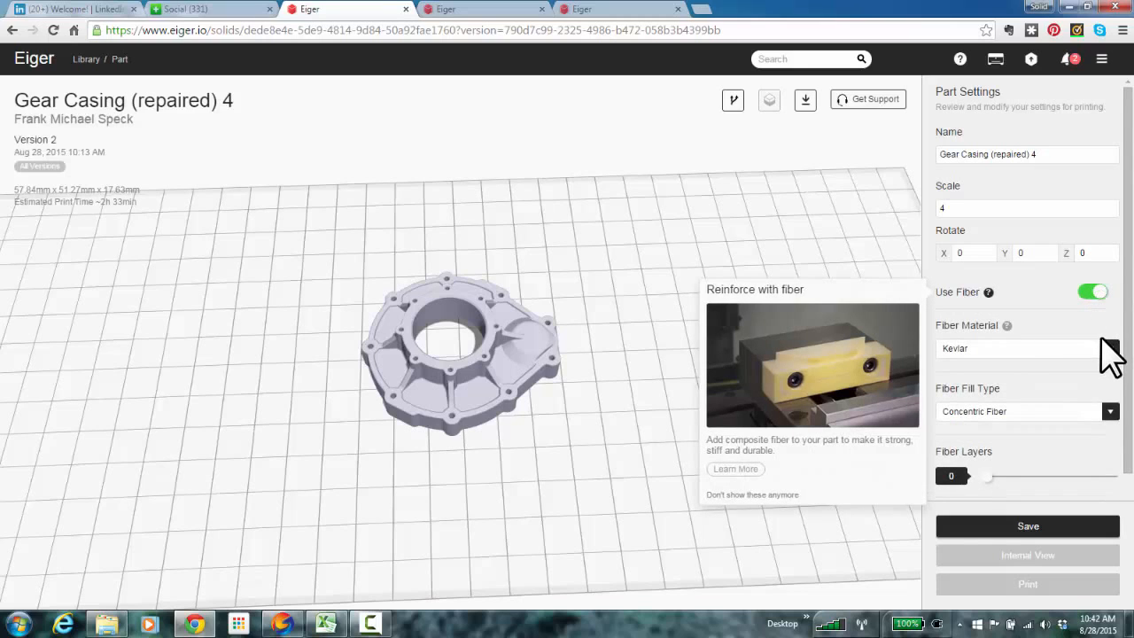
pyautogui.click(1109, 349)
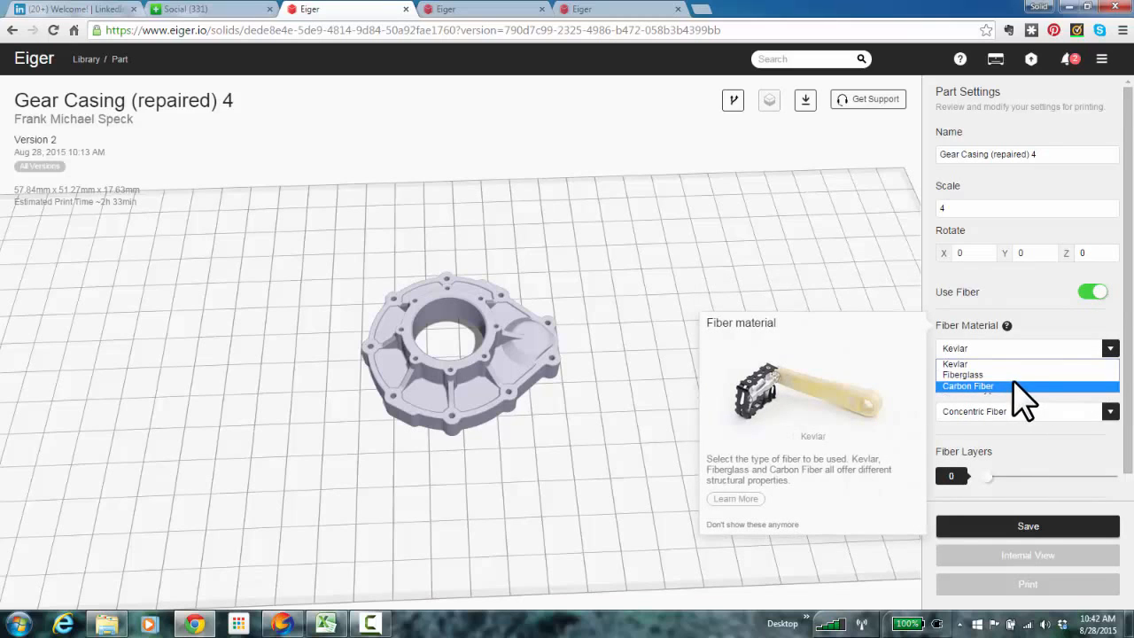
pyautogui.click(1111, 350)
pyautogui.click(1110, 413)
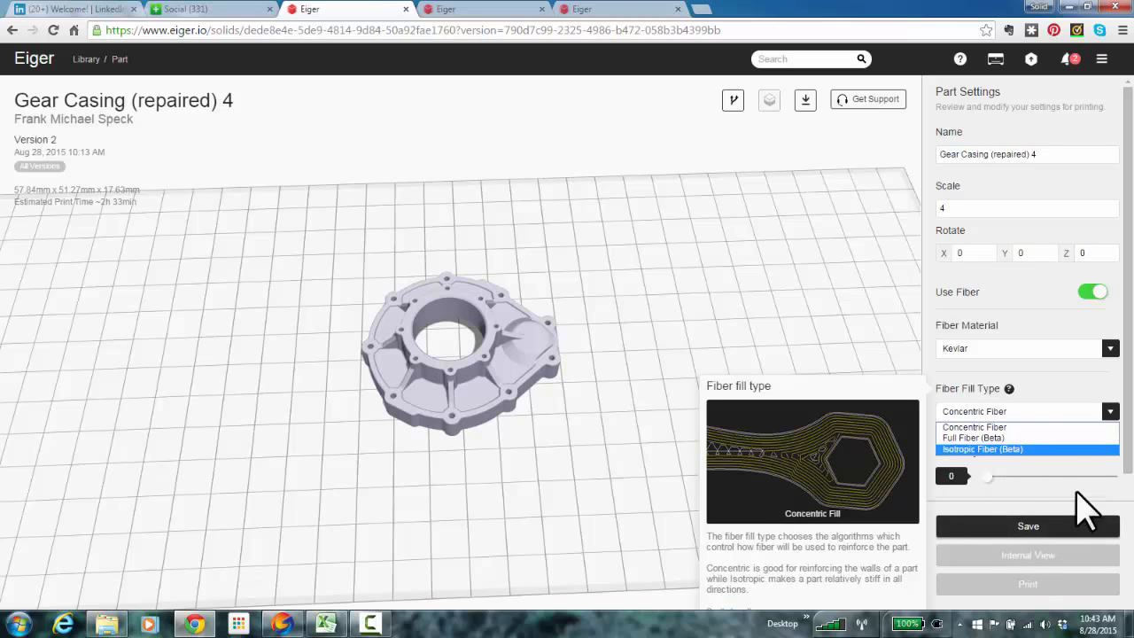
pyautogui.click(1087, 293)
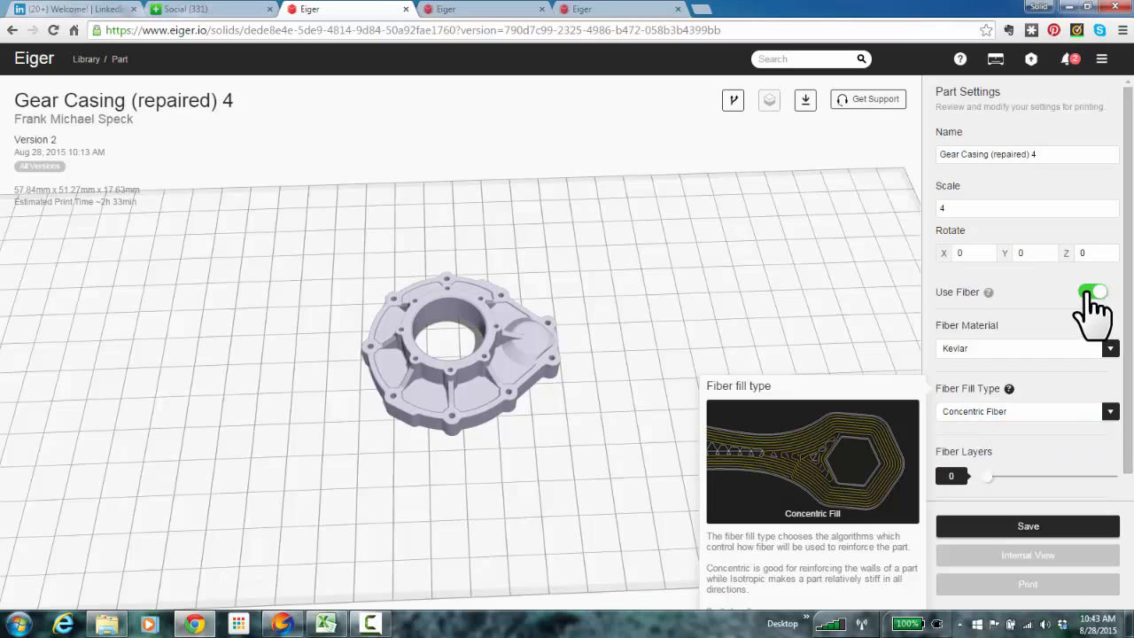
pyautogui.click(1091, 293)
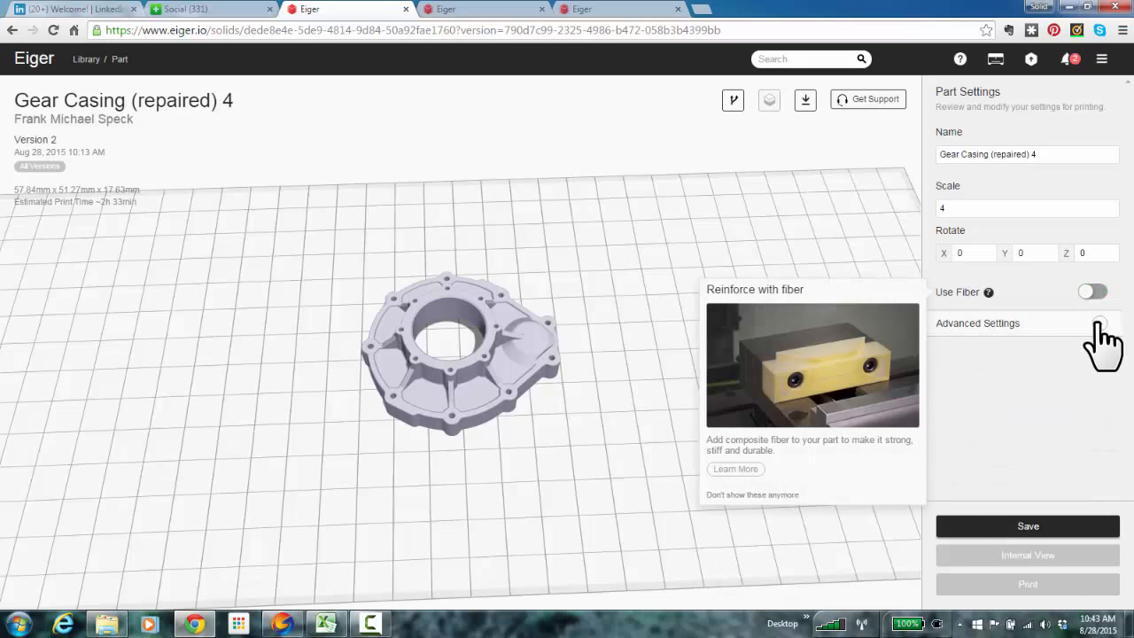
# Expand the advanced part settings and review the supports, thin features and brim options
pyautogui.click(1099, 325)
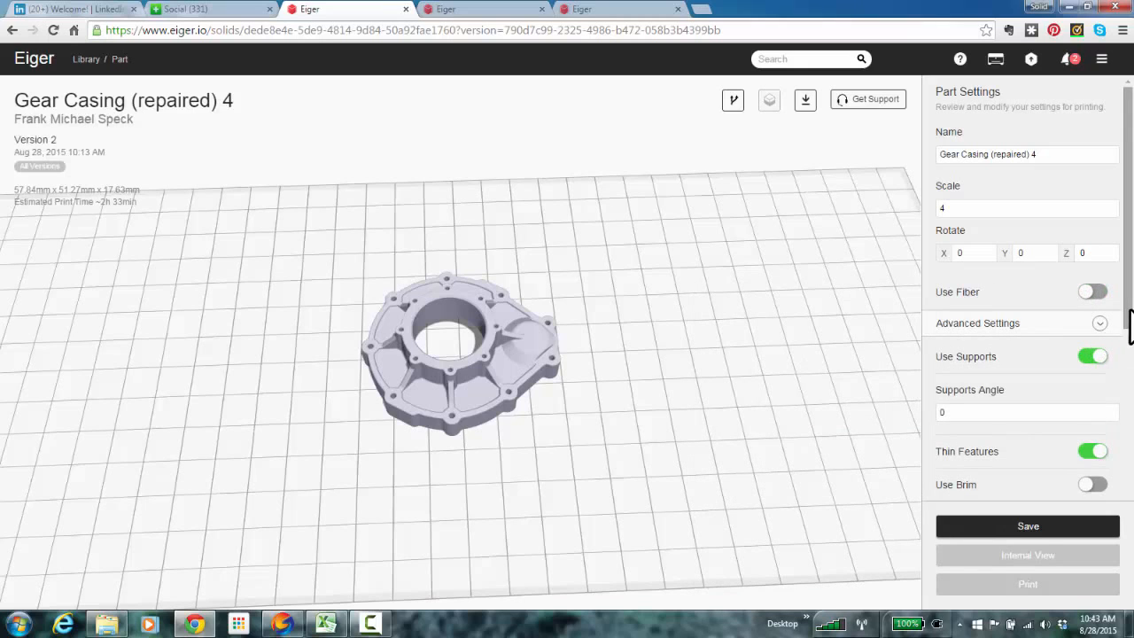
pyautogui.scroll(-3, 1122, 310)
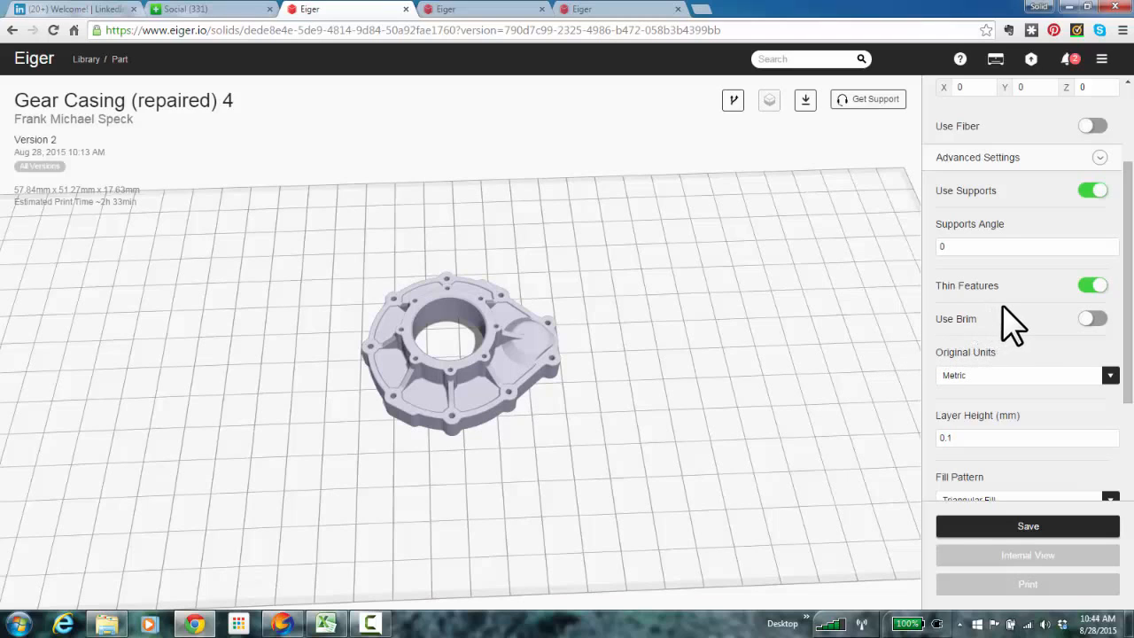
pyautogui.moveTo(1010, 297)
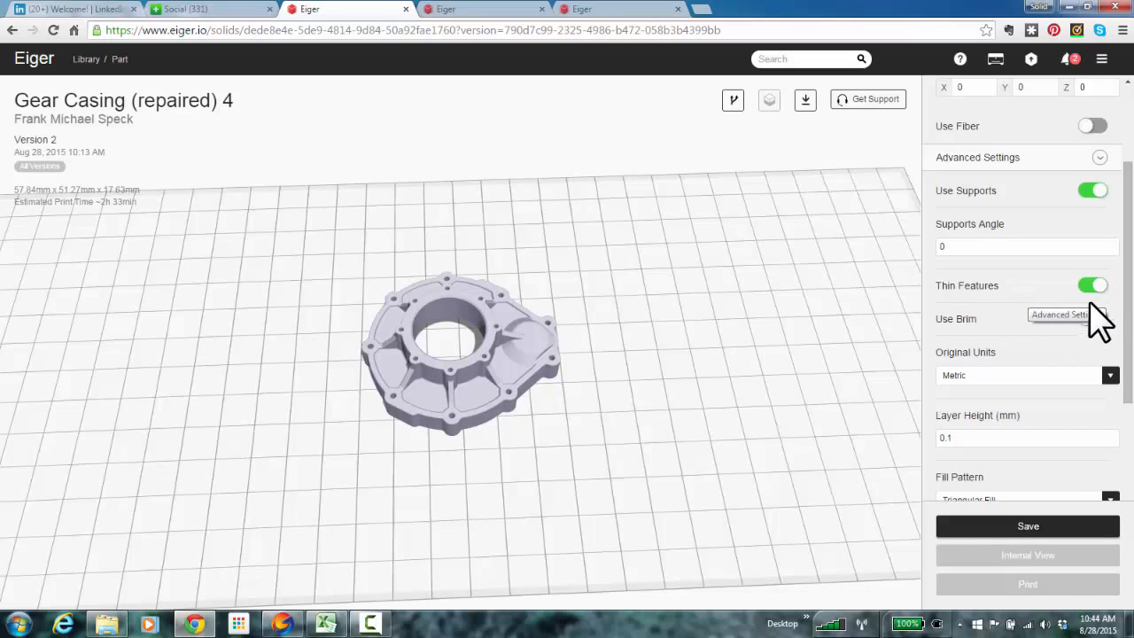
pyautogui.moveTo(991, 328)
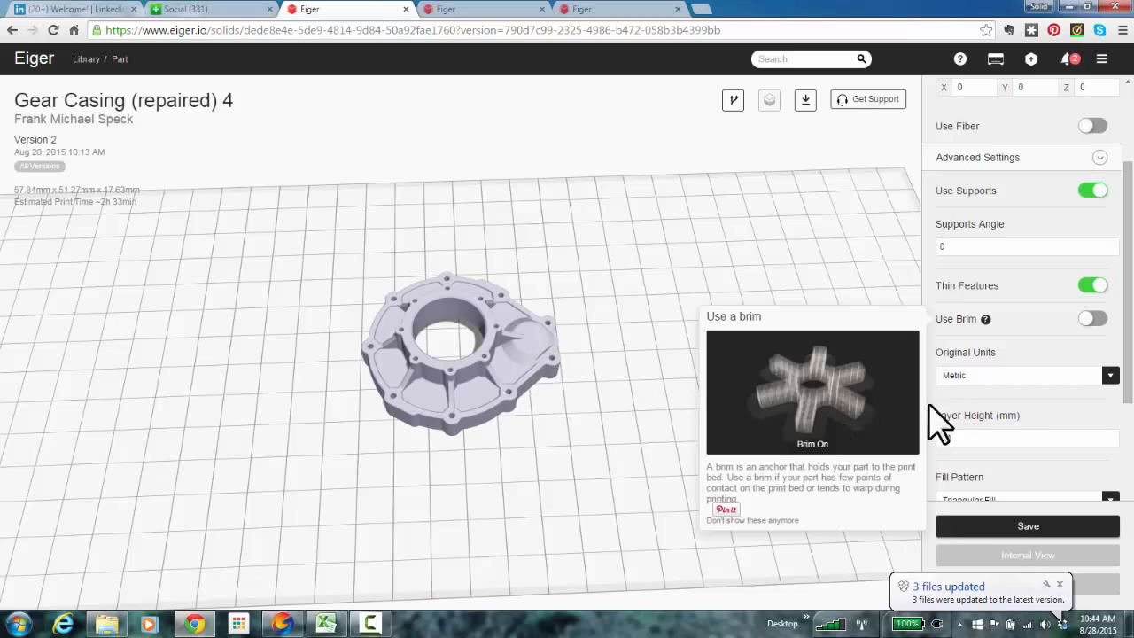
pyautogui.scroll(-2, 1130, 381)
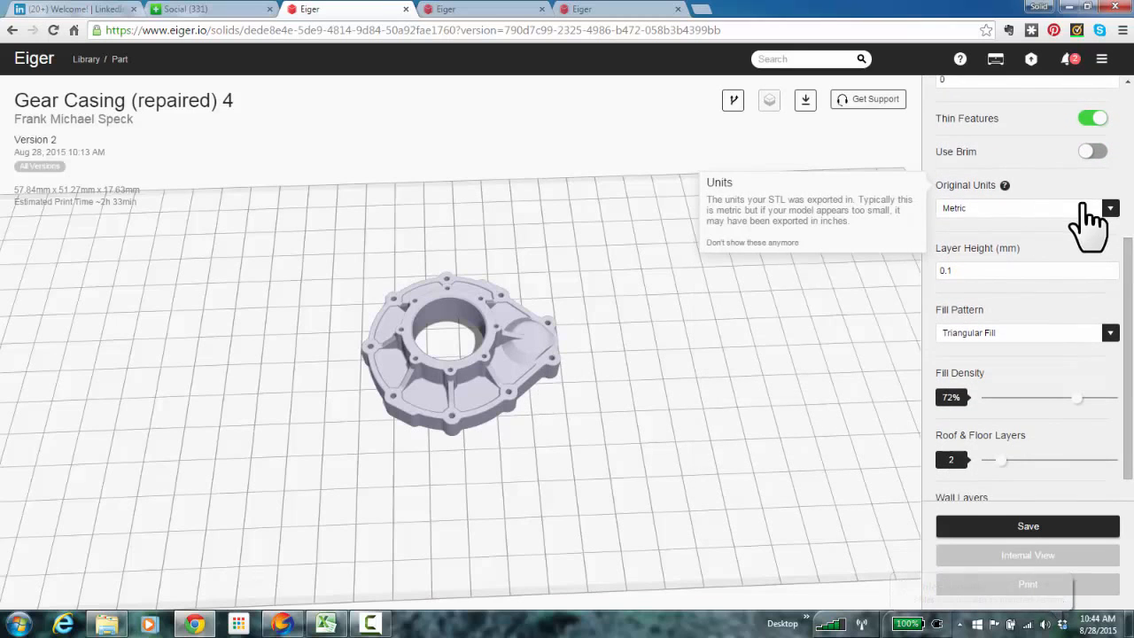
# Review the original units and fill pattern choices, keeping Metric and Triangular Fill
pyautogui.click(1110, 208)
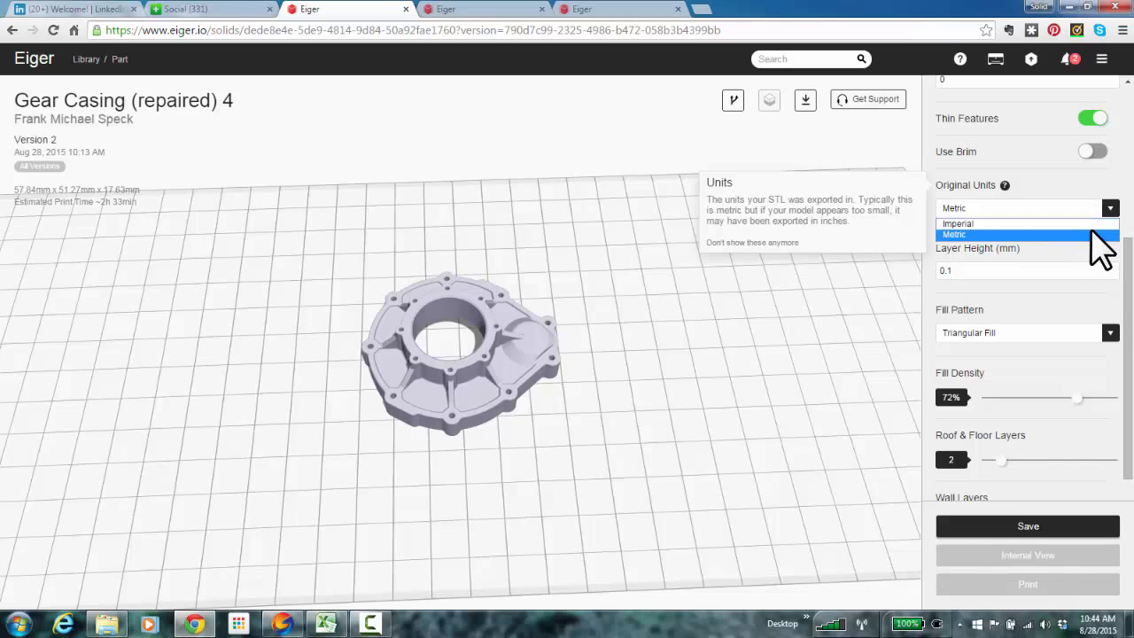
pyautogui.click(1092, 233)
pyautogui.scroll(-1, 1128, 292)
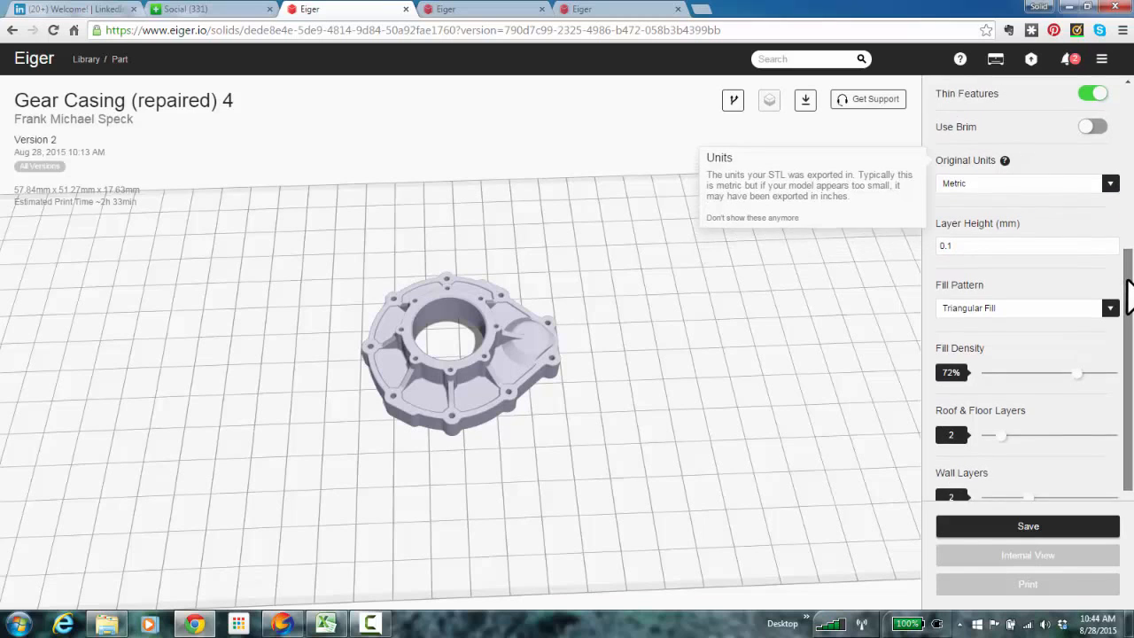
pyautogui.scroll(-3, 1128, 292)
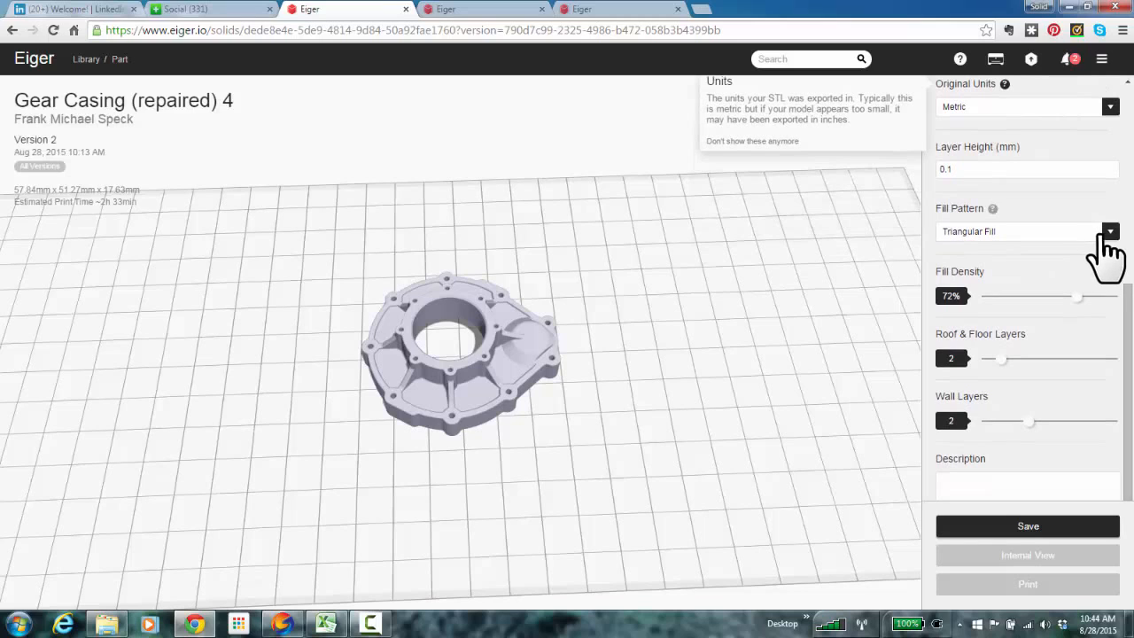
pyautogui.click(1108, 234)
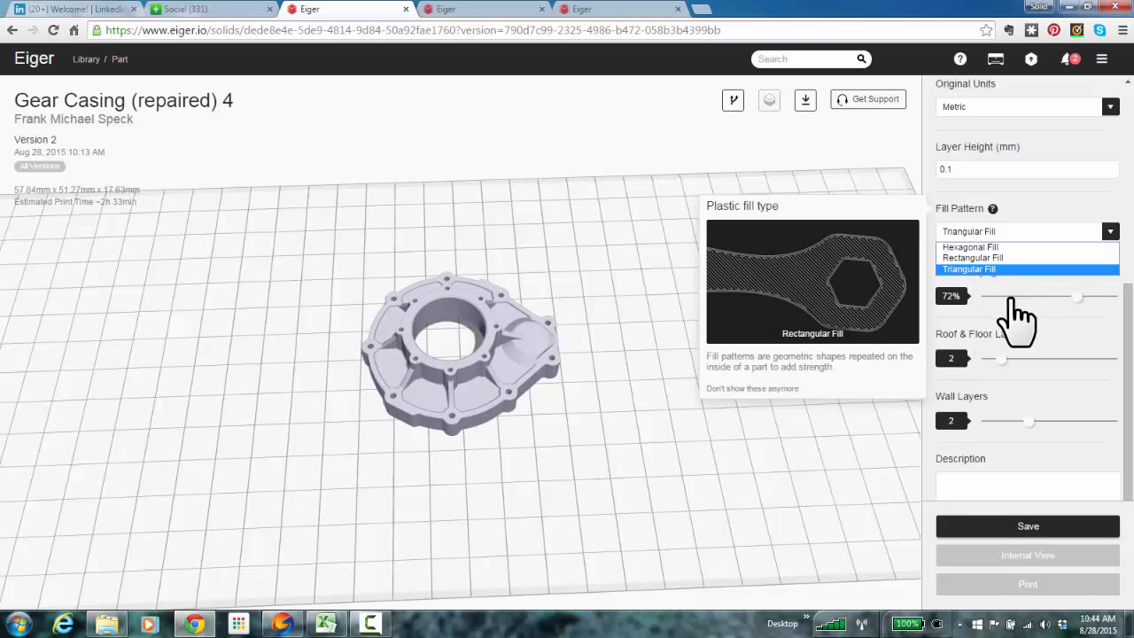
pyautogui.click(1056, 291)
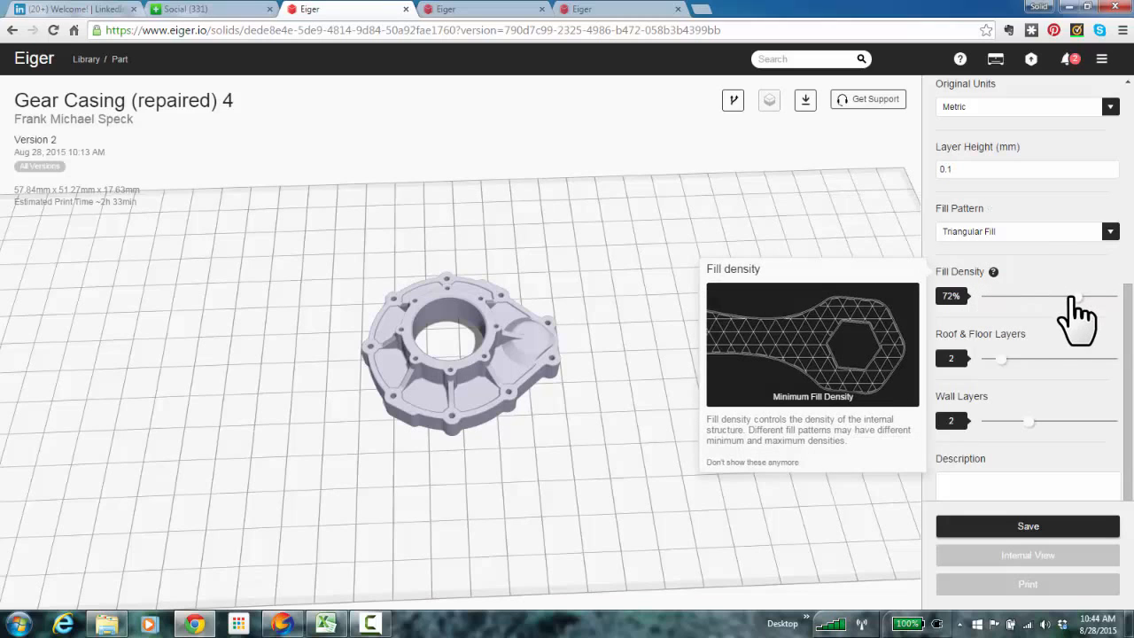
# Set the part's fill density to 100% and its wall layers to 4
pyautogui.moveTo(1075, 298); pyautogui.dragTo(1018, 299)
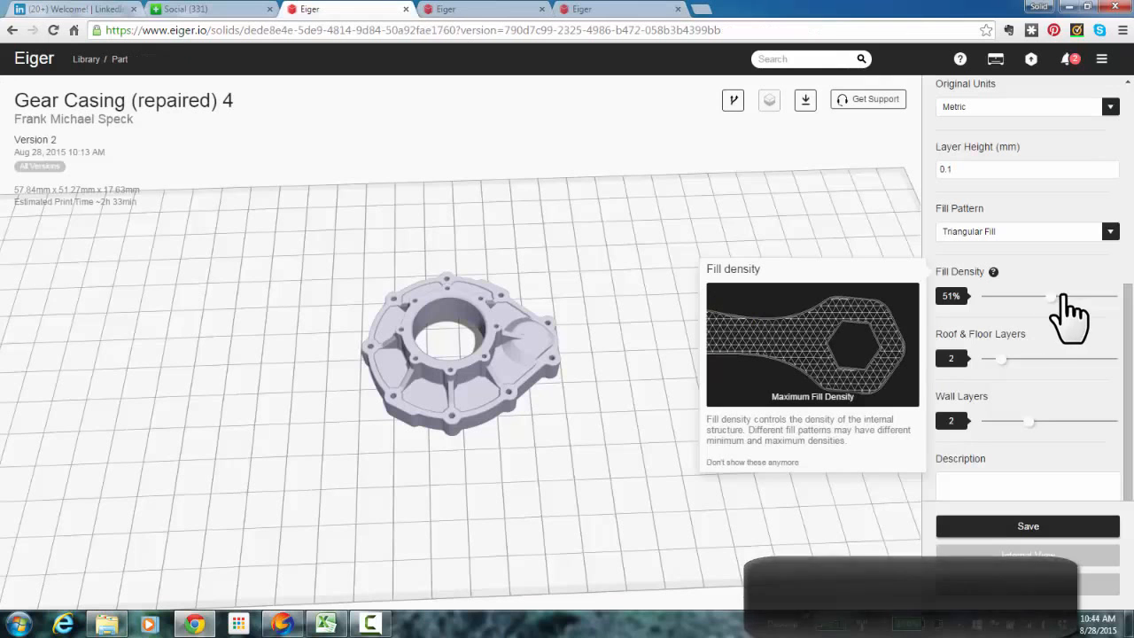
pyautogui.moveTo(1068, 297); pyautogui.dragTo(1115, 299)
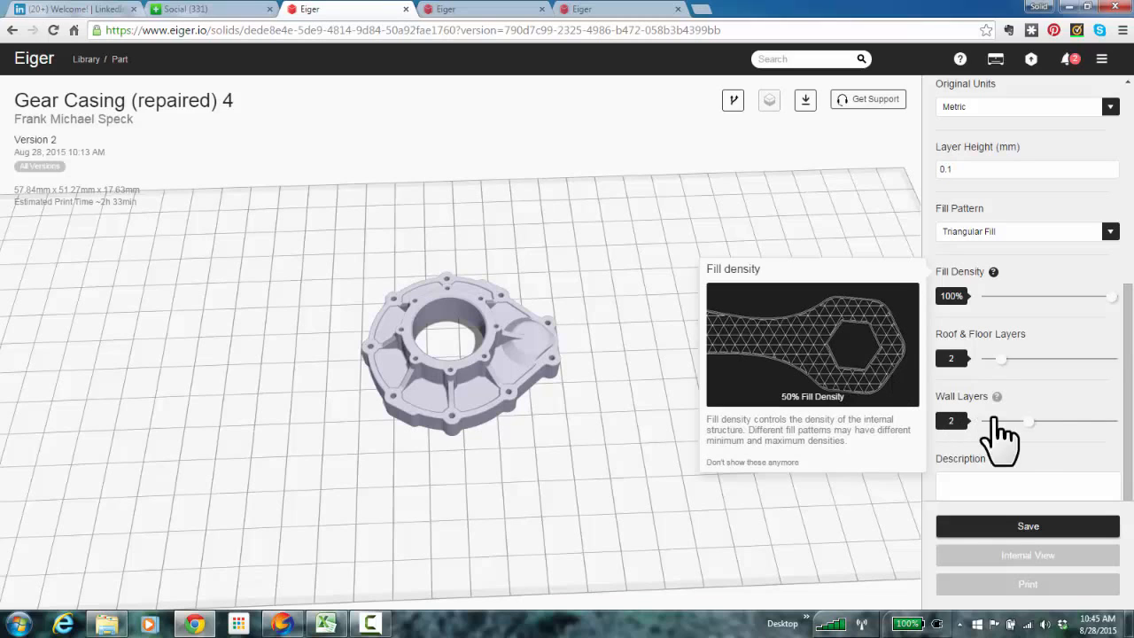
pyautogui.moveTo(1029, 422); pyautogui.dragTo(1070, 422)
pyautogui.click(1109, 424)
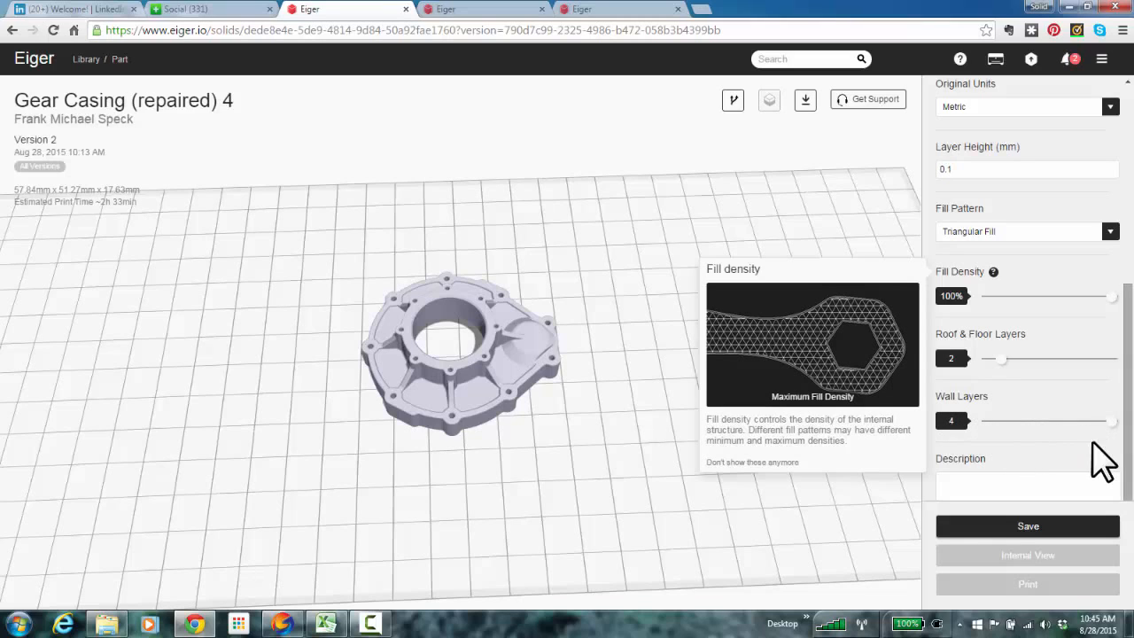
# Set the part's fill density to 34% and its wall layers to 2
pyautogui.click(1029, 297)
pyautogui.click(987, 420)
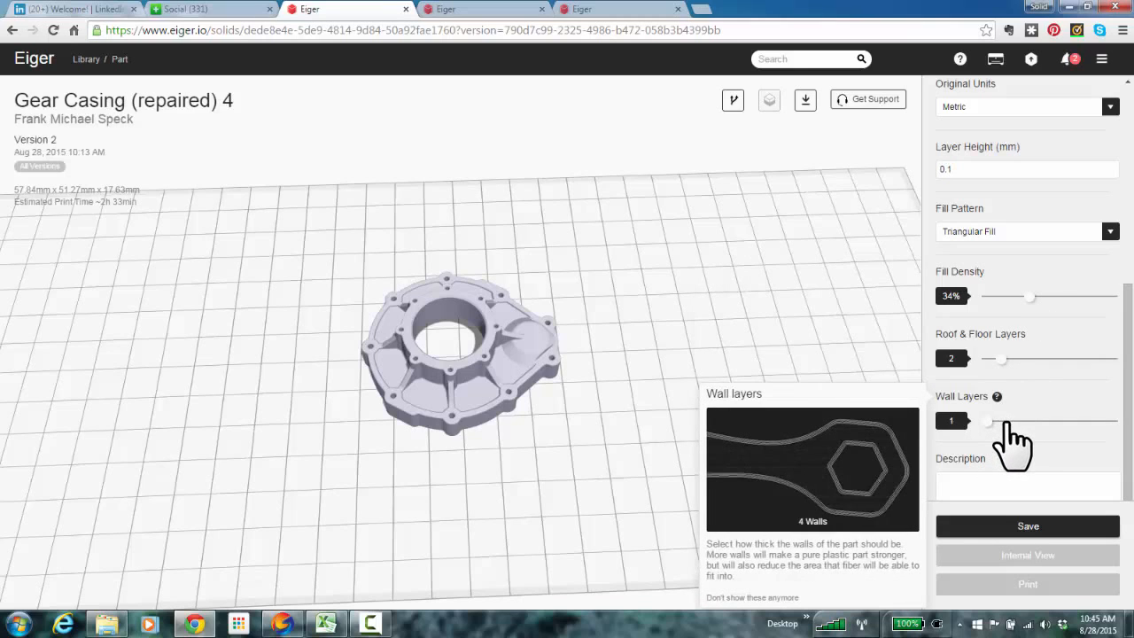
pyautogui.click(1026, 421)
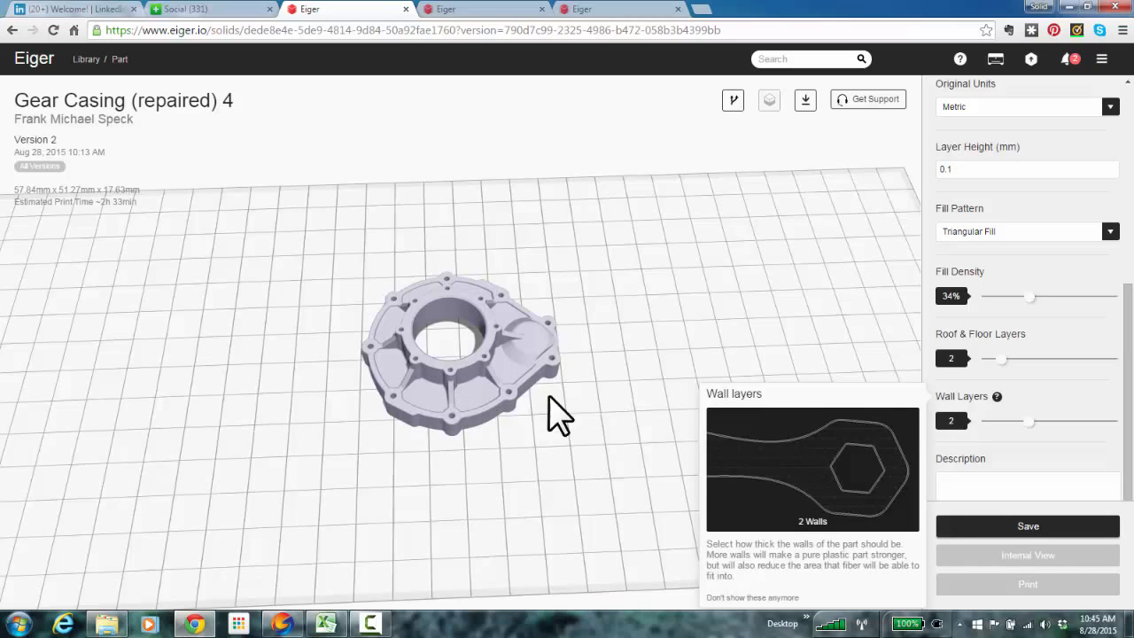
pyautogui.moveTo(1129, 343); pyautogui.dragTo(1118, 403)
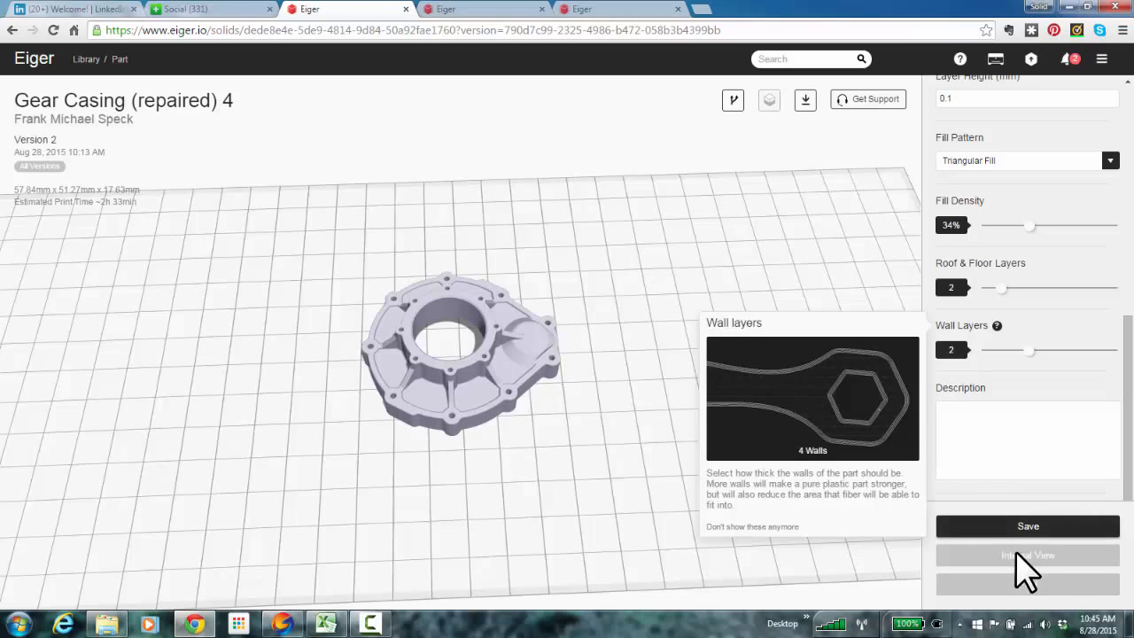
# Open the internal view of the Kevlar-reinforced gear casing and examine it in 2D and from several 3D angles
pyautogui.click(492, 9)
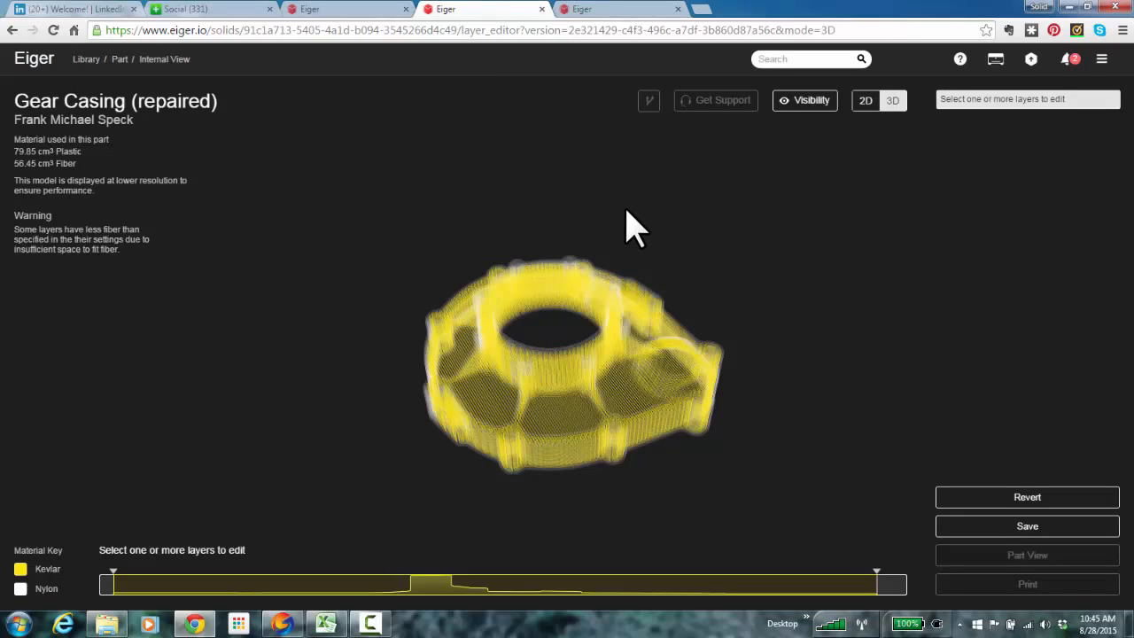
pyautogui.click(866, 103)
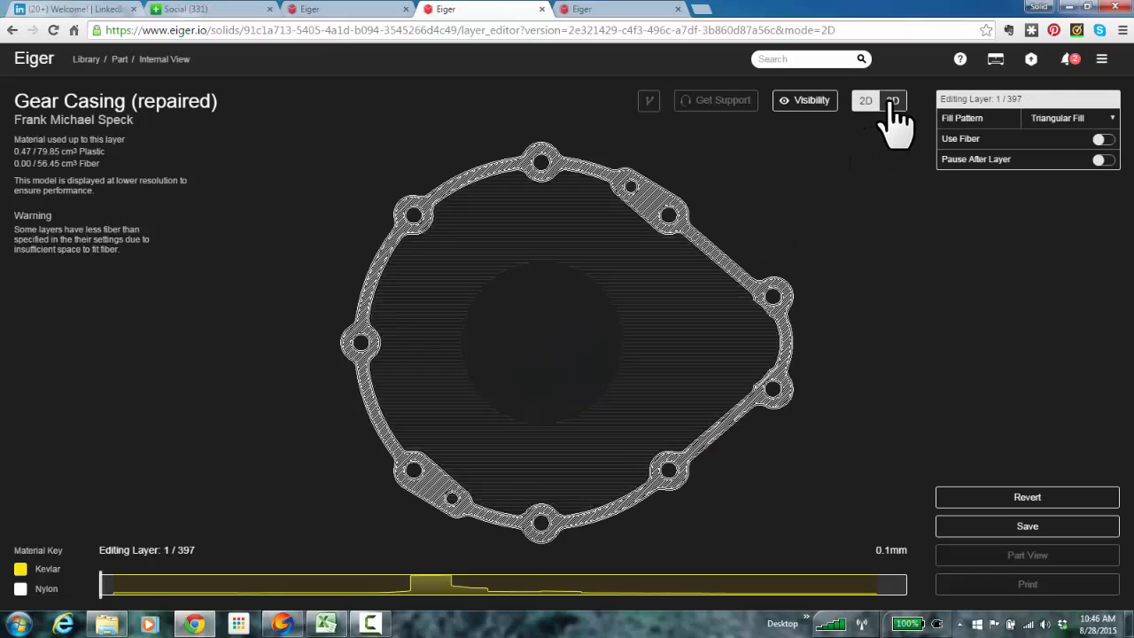
pyautogui.click(893, 102)
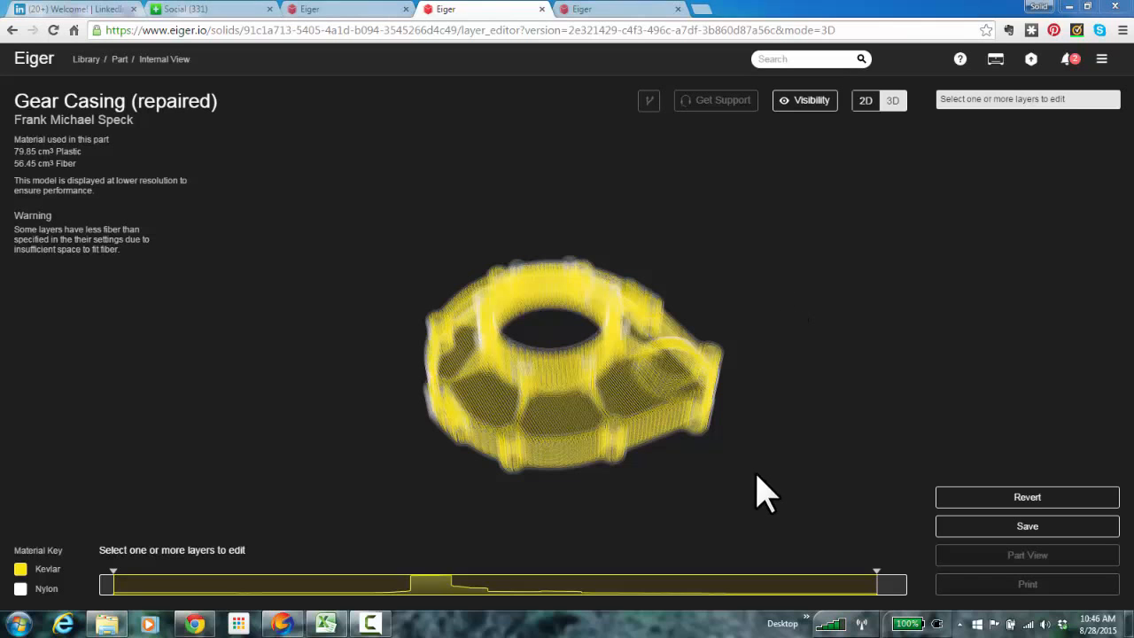
pyautogui.moveTo(756, 488); pyautogui.dragTo(641, 223)
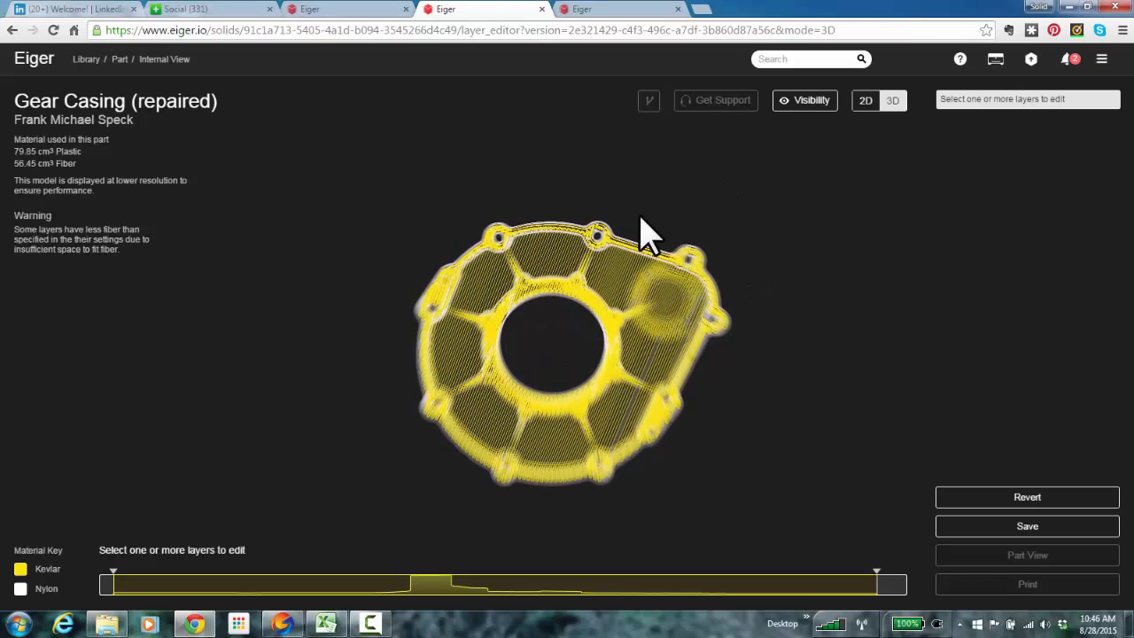
pyautogui.moveTo(522, 253); pyautogui.dragTo(537, 509)
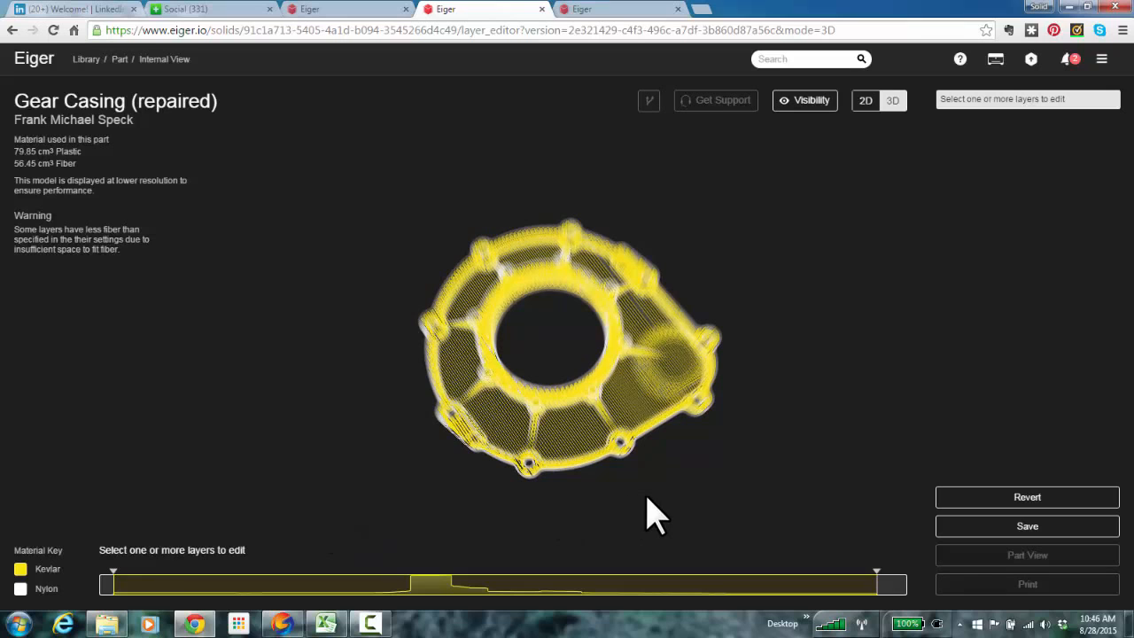
pyautogui.moveTo(679, 514); pyautogui.dragTo(666, 473)
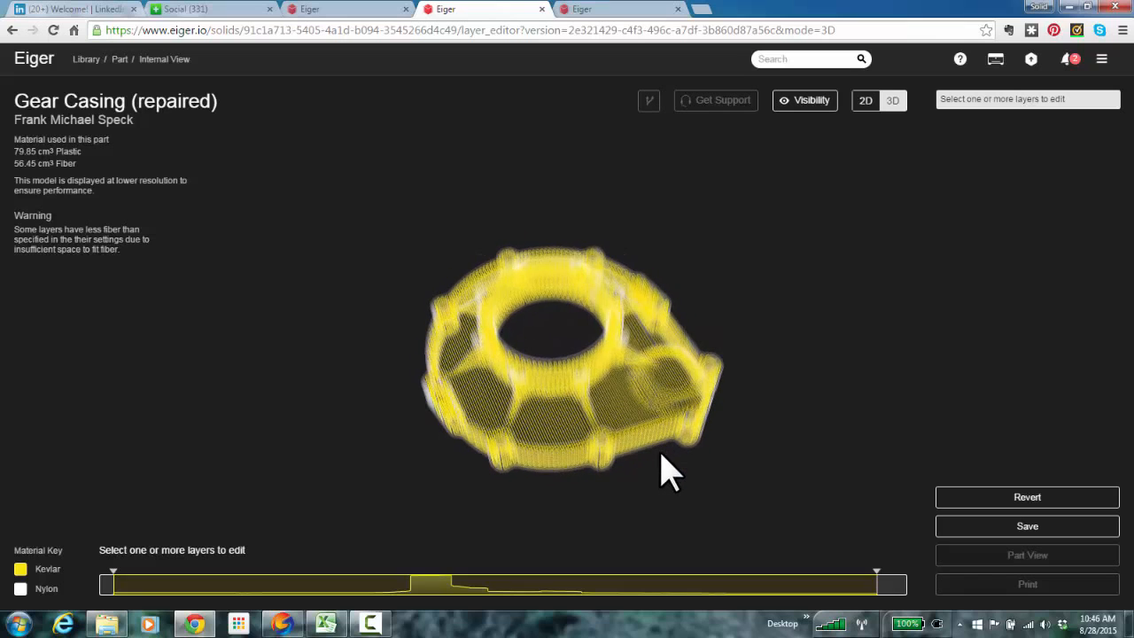
# Show only the Wall and Full Fiber Fill sections of the Kevlar-reinforced gear casing, hiding all other sections
pyautogui.click(822, 104)
pyautogui.click(867, 153)
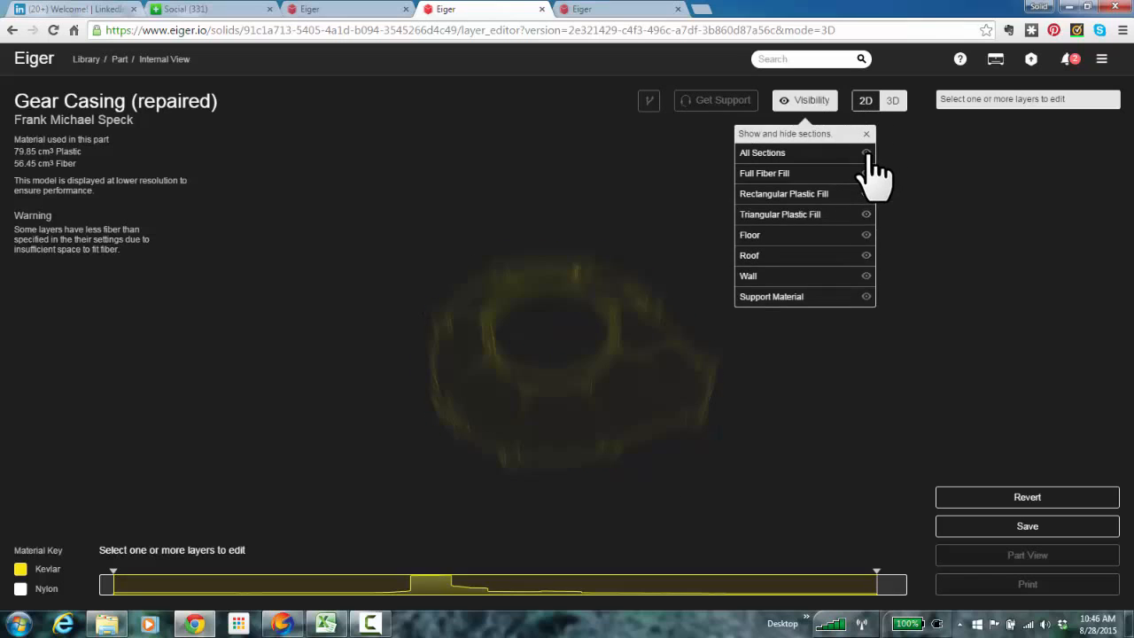
pyautogui.click(867, 276)
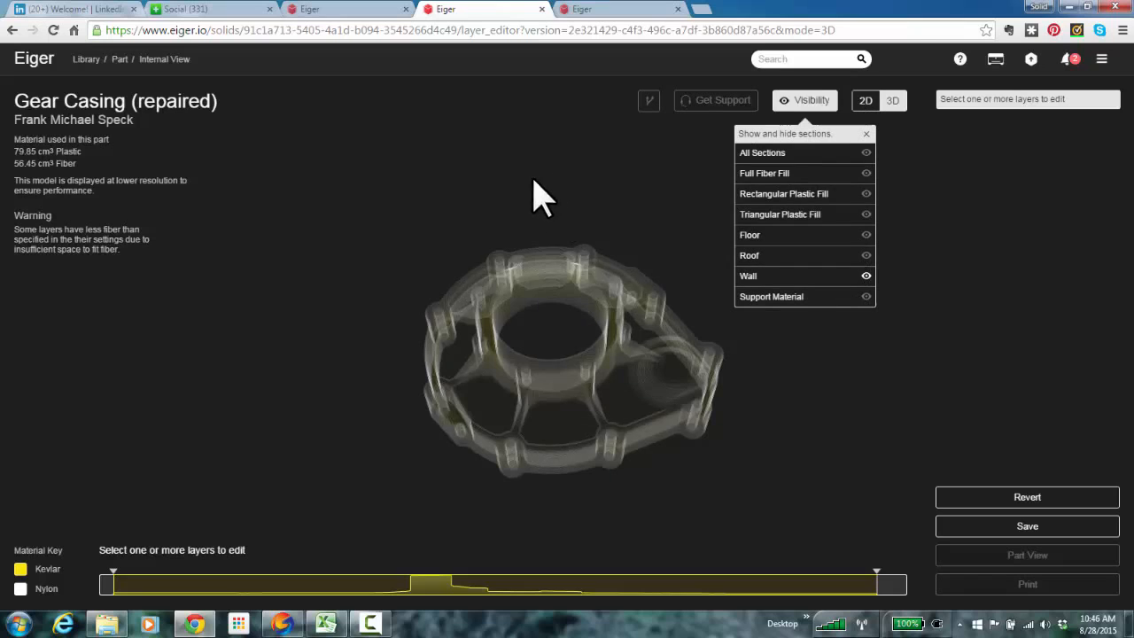
pyautogui.moveTo(536, 190); pyautogui.dragTo(554, 269)
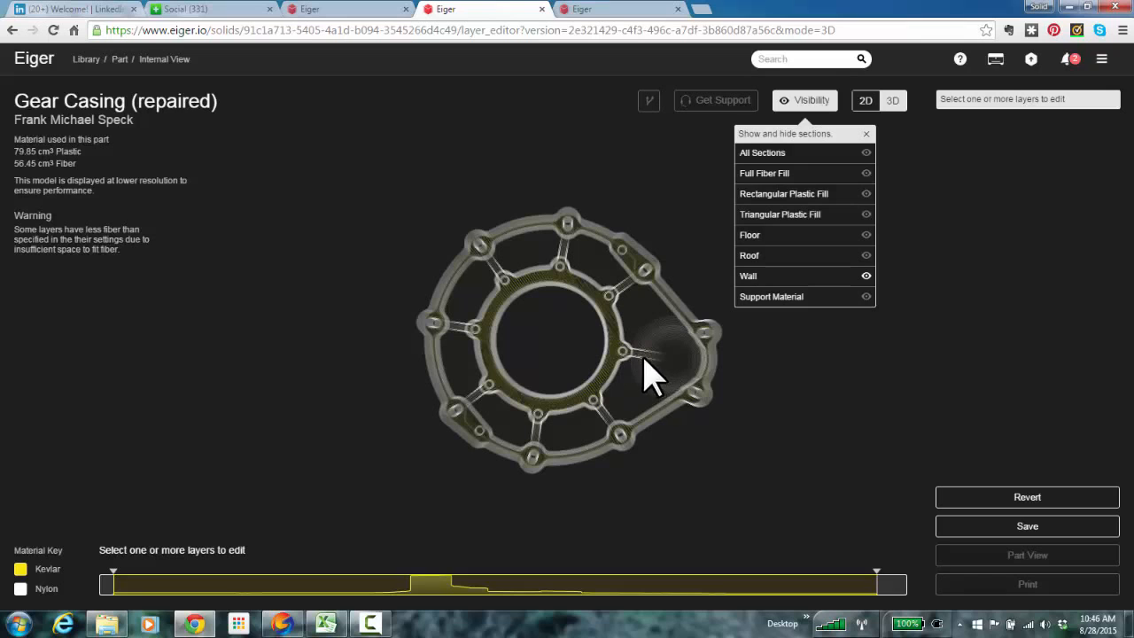
pyautogui.click(866, 172)
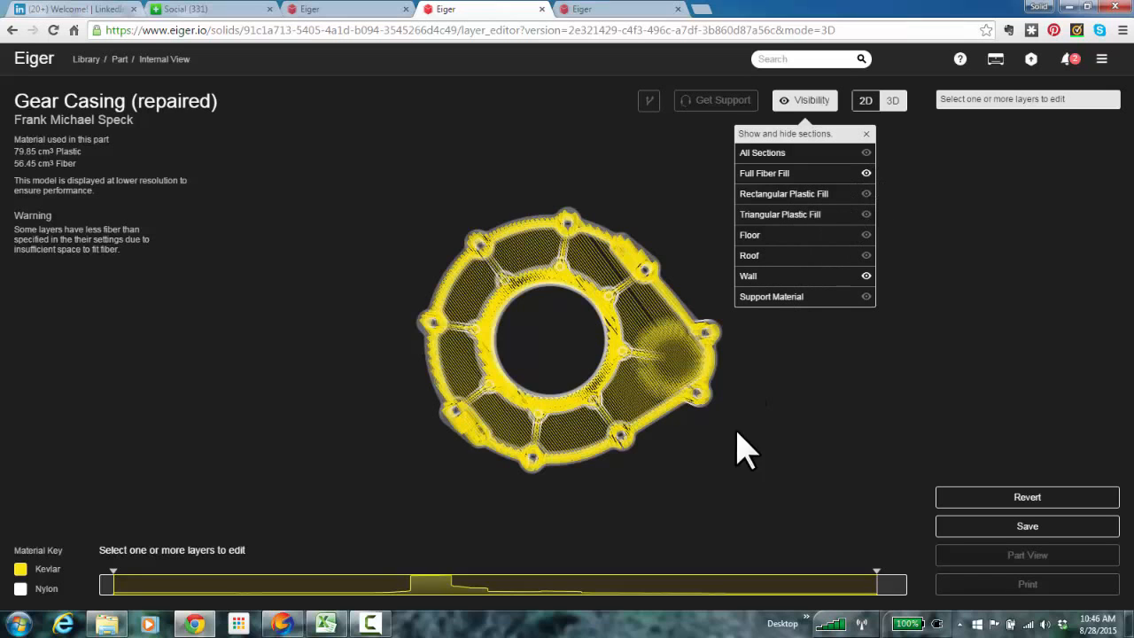
pyautogui.moveTo(737, 433); pyautogui.dragTo(716, 286)
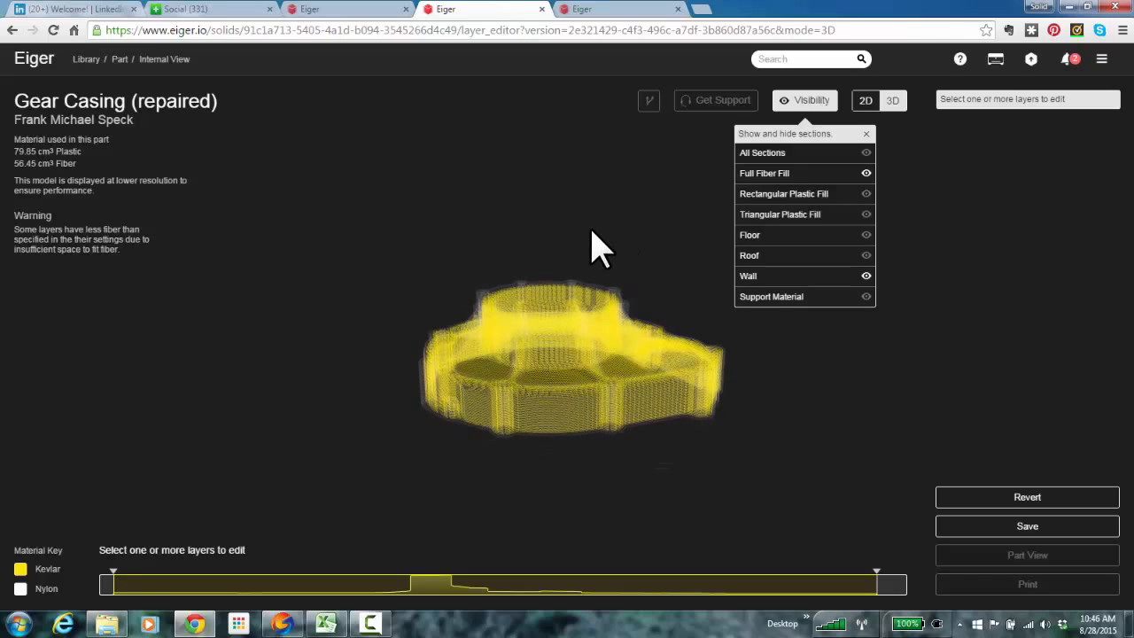
# Open the internal view of the all-nylon gear casing and examine its triangular fill from above
pyautogui.click(610, 10)
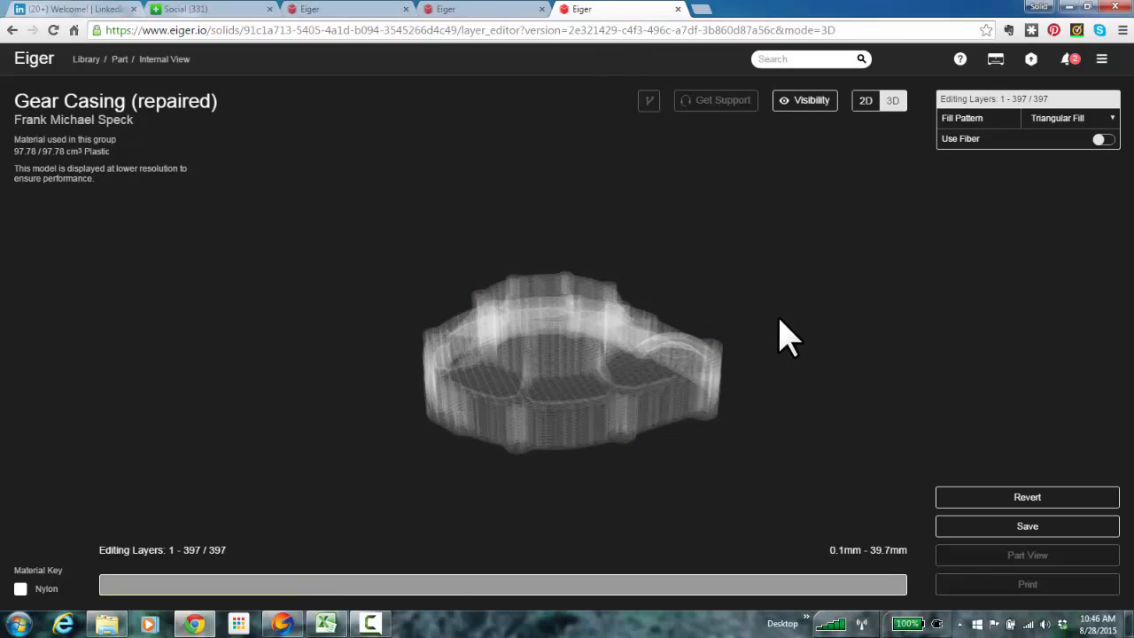
pyautogui.moveTo(772, 354); pyautogui.dragTo(771, 379)
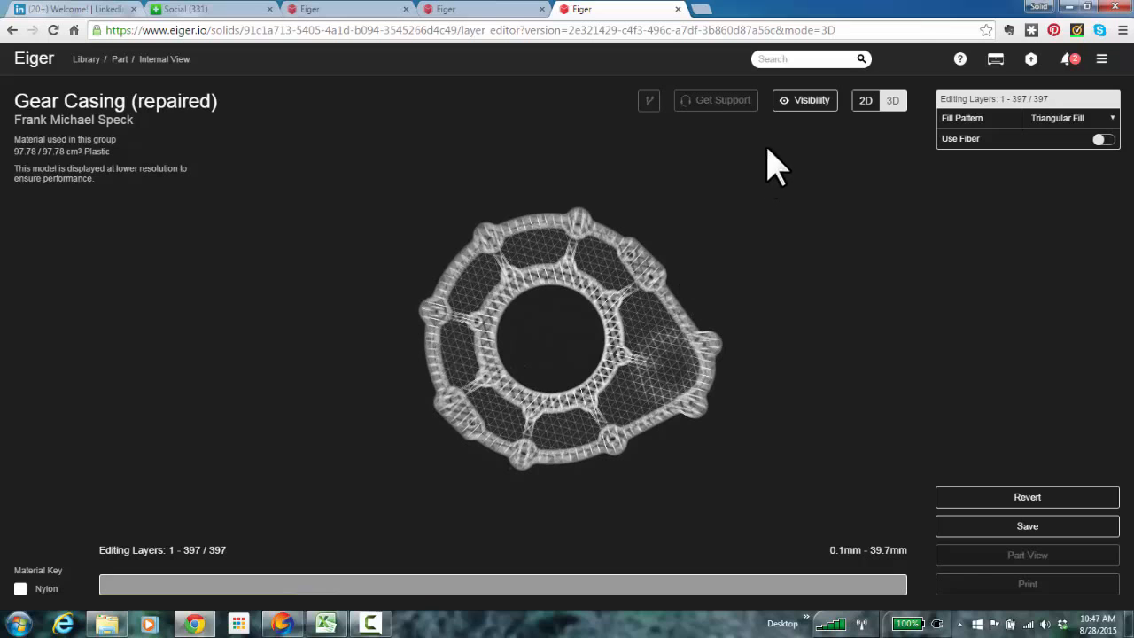
# Show only the Wall section of the all-nylon gear casing and examine it in 3D from a tilted angle
pyautogui.click(804, 100)
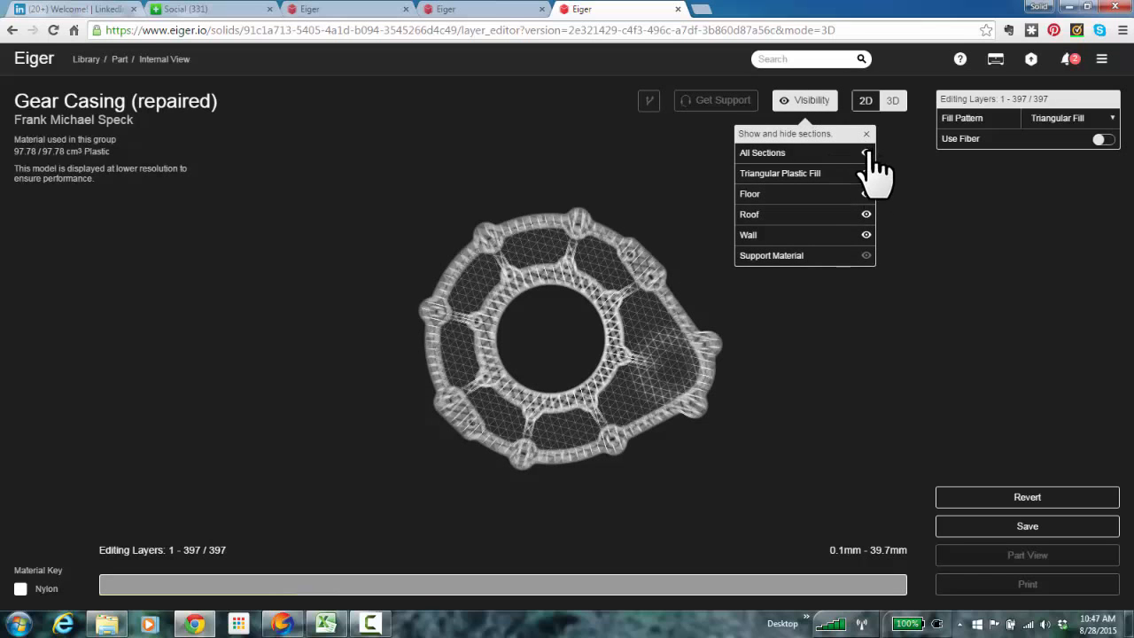
pyautogui.click(866, 152)
pyautogui.click(867, 235)
pyautogui.moveTo(792, 460); pyautogui.dragTo(797, 423)
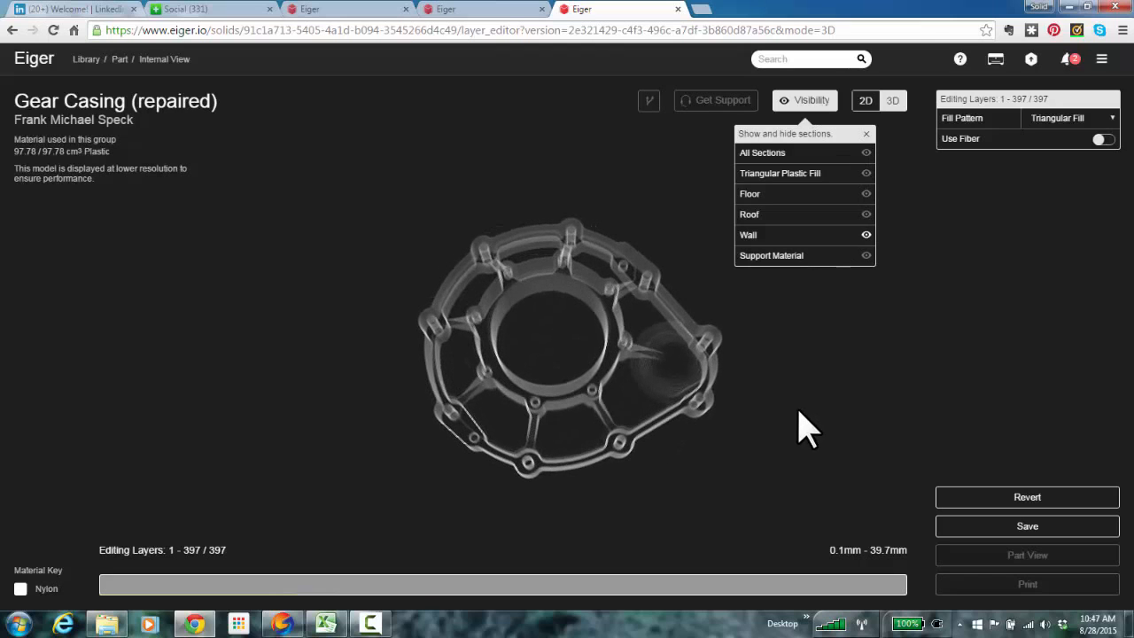
# Add the Triangular Plastic Fill to the view, and show all sections except Support Material
pyautogui.click(867, 174)
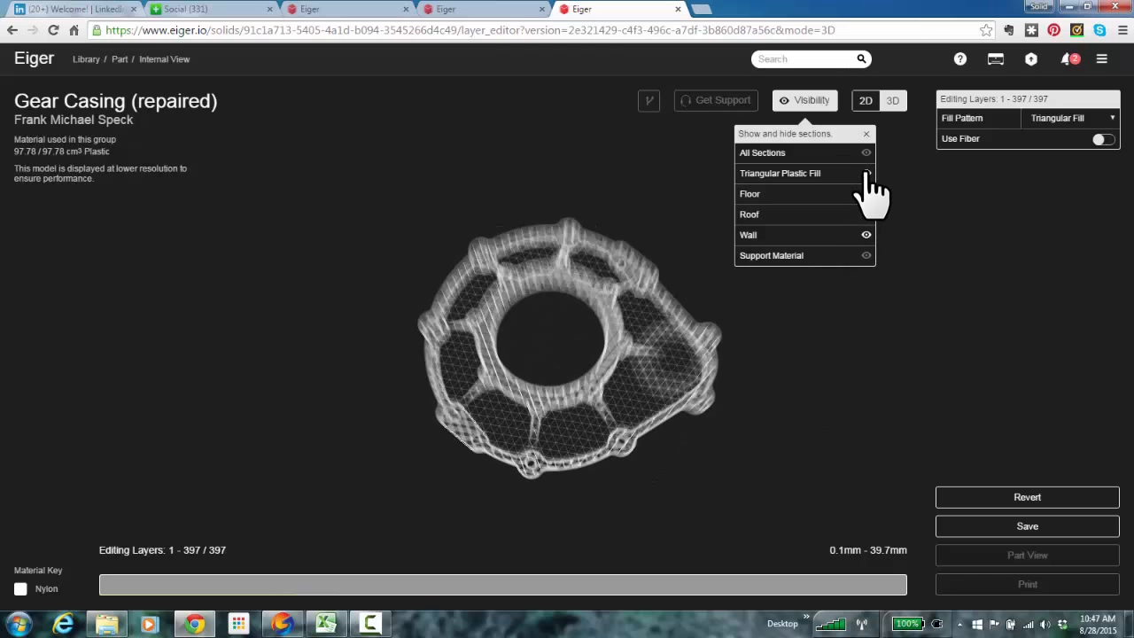
pyautogui.click(866, 153)
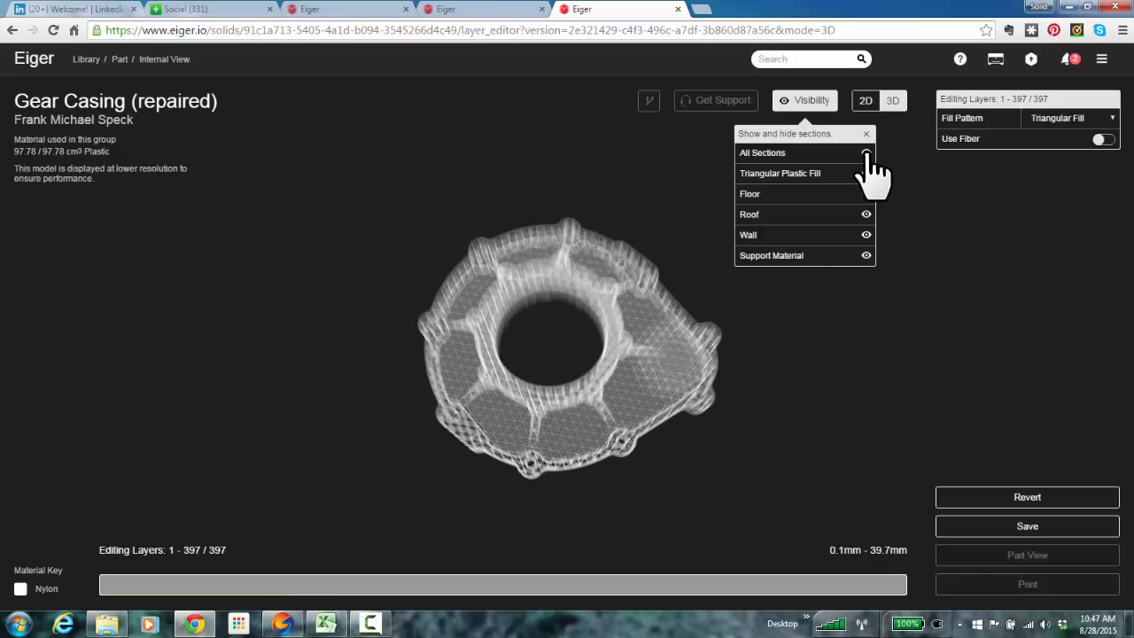
pyautogui.click(866, 255)
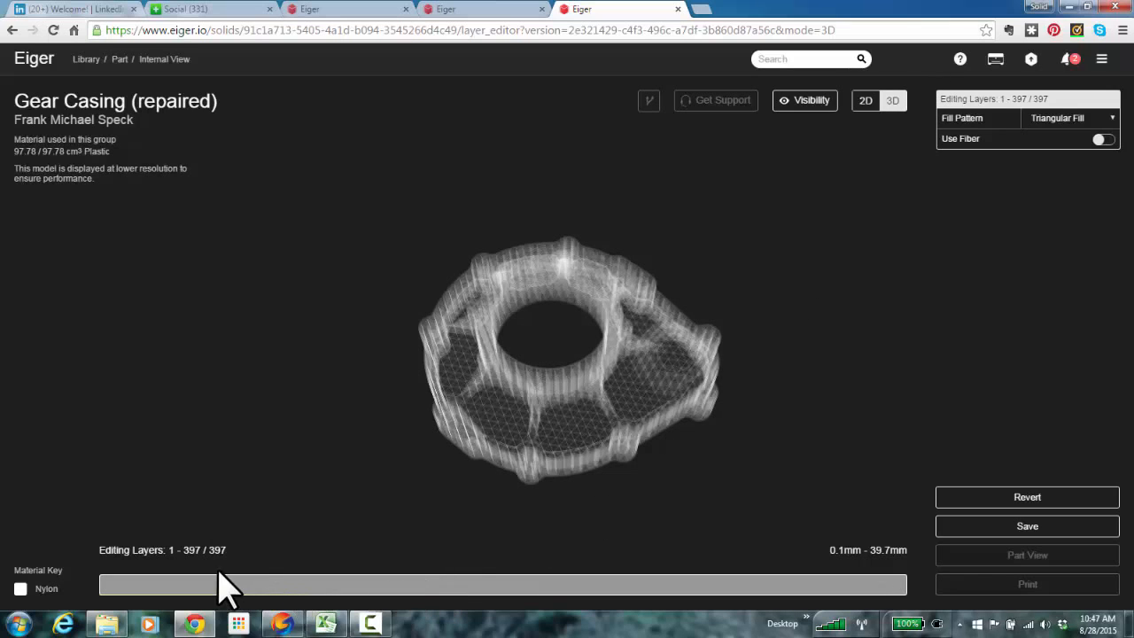
# Isolate layers 80 to 114, switch the selection to layers 162 to 202, and inspect that range from the side
pyautogui.moveTo(258, 585); pyautogui.dragTo(329, 596)
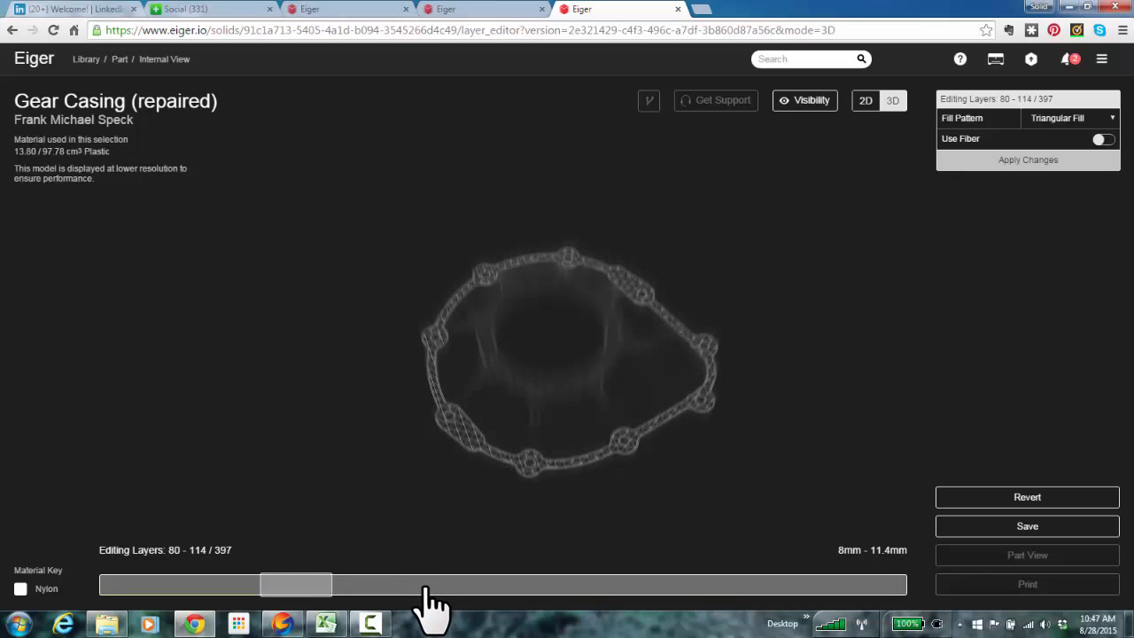
pyautogui.moveTo(428, 584); pyautogui.dragTo(510, 584)
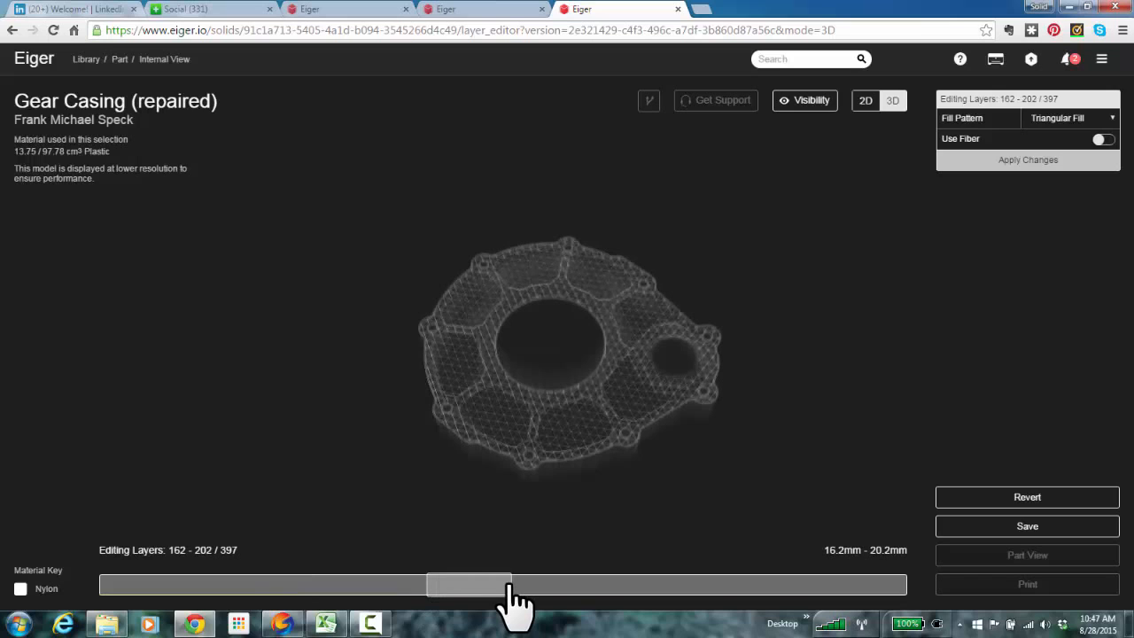
pyautogui.moveTo(575, 524); pyautogui.dragTo(556, 434)
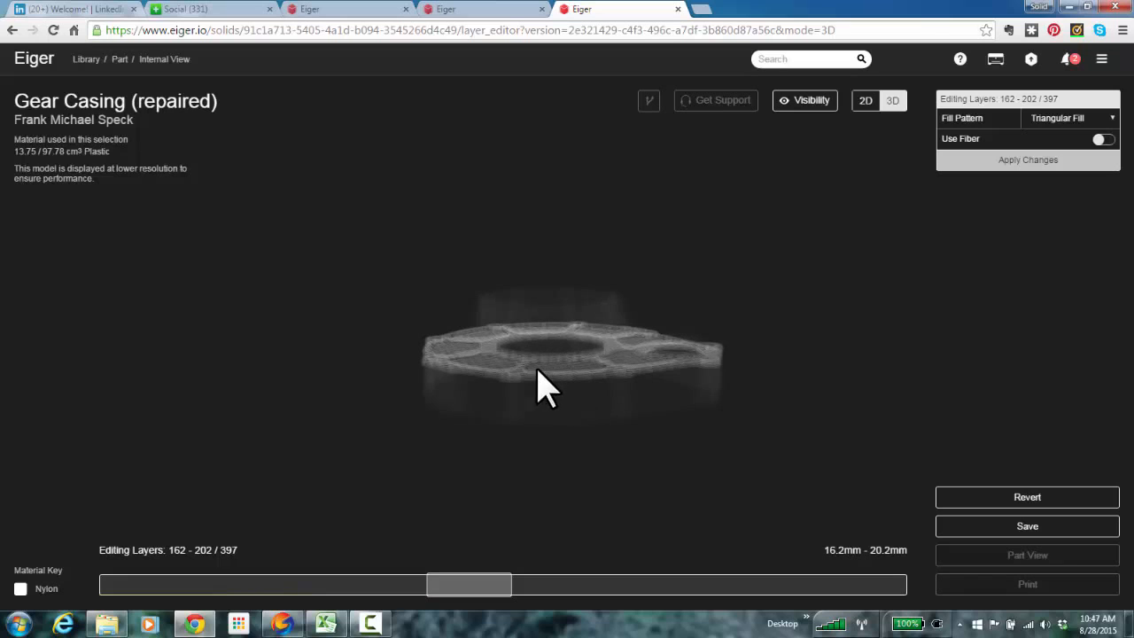
pyautogui.moveTo(546, 325); pyautogui.dragTo(591, 500)
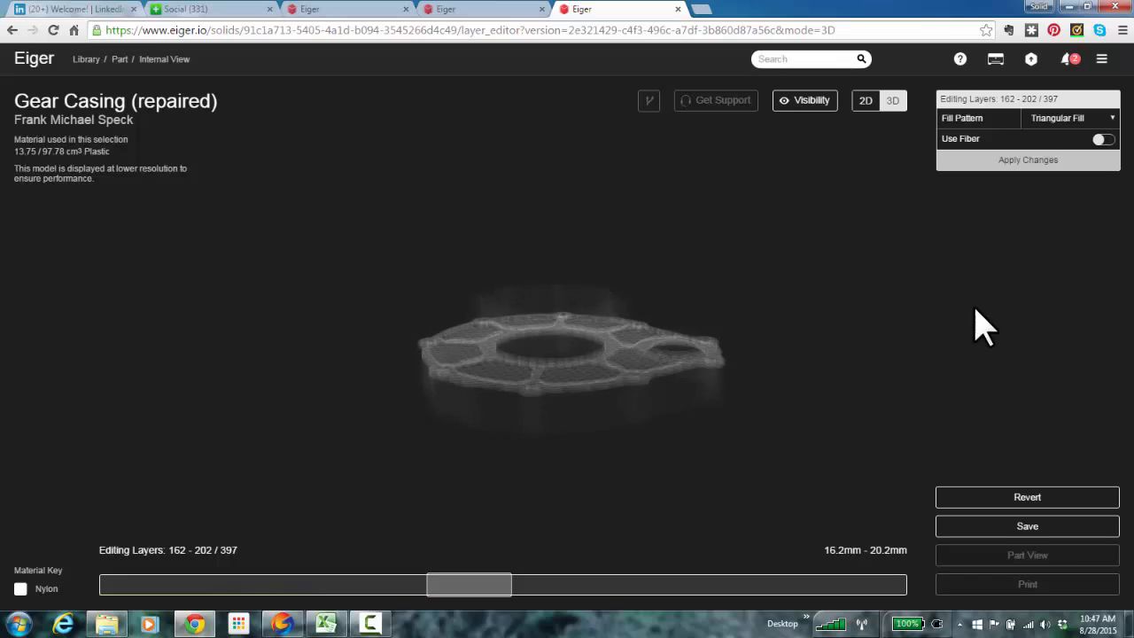
# Apply Isotropic Fiber (Beta) to layers 162 to 202 with fiber angles 180,135,90,45,0
pyautogui.click(1105, 140)
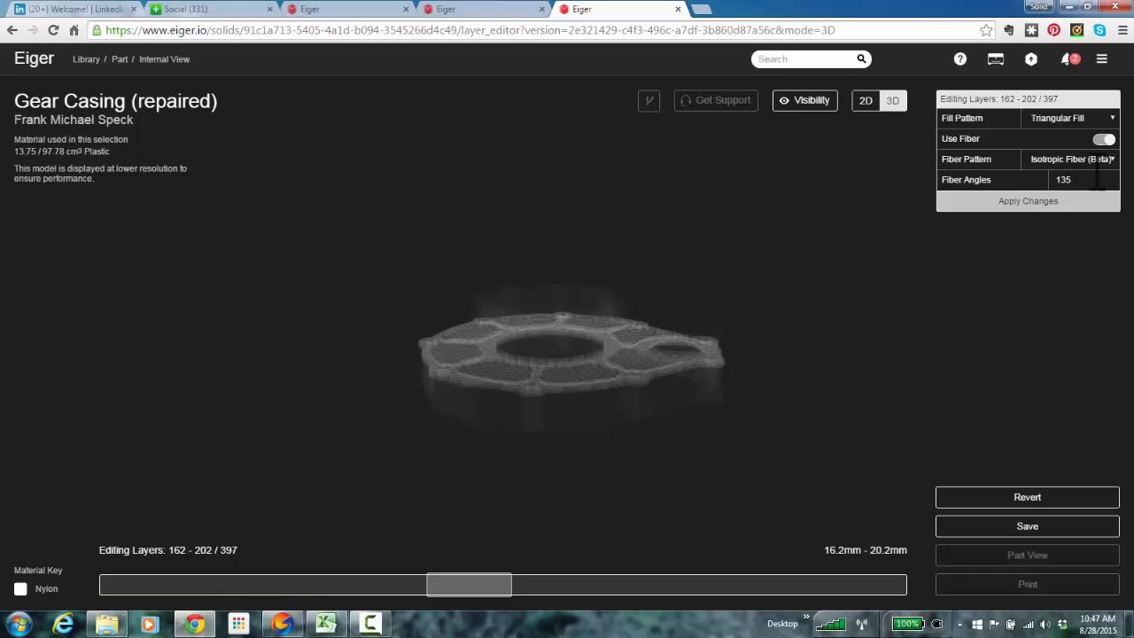
pyautogui.moveTo(1080, 186); pyautogui.dragTo(975, 177)
pyautogui.click(1028, 202)
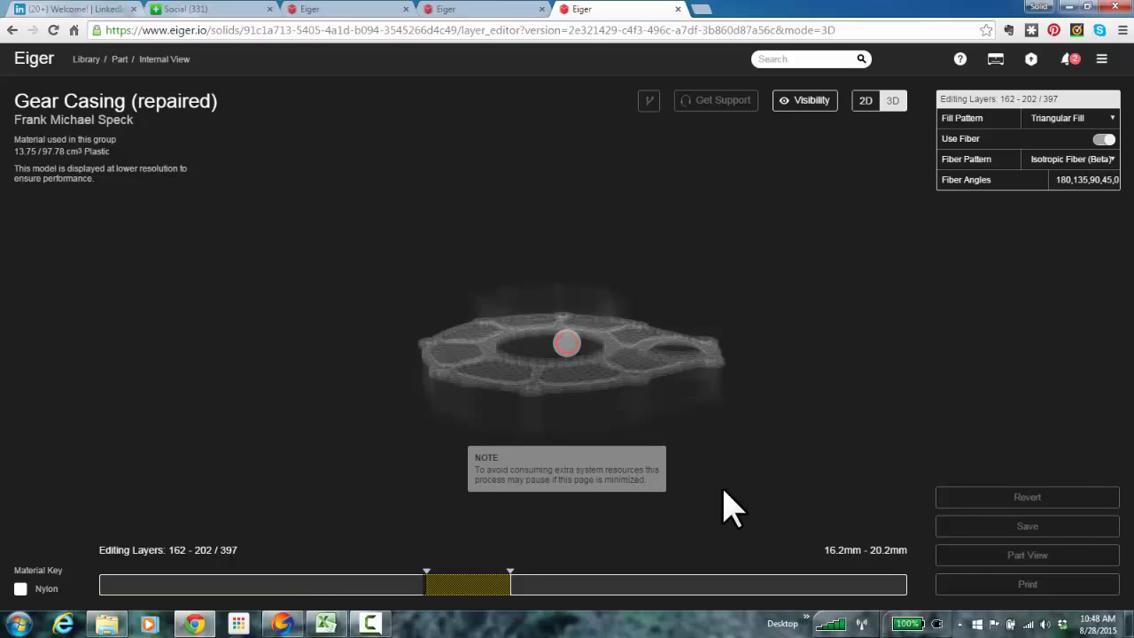
pyautogui.click(449, 590)
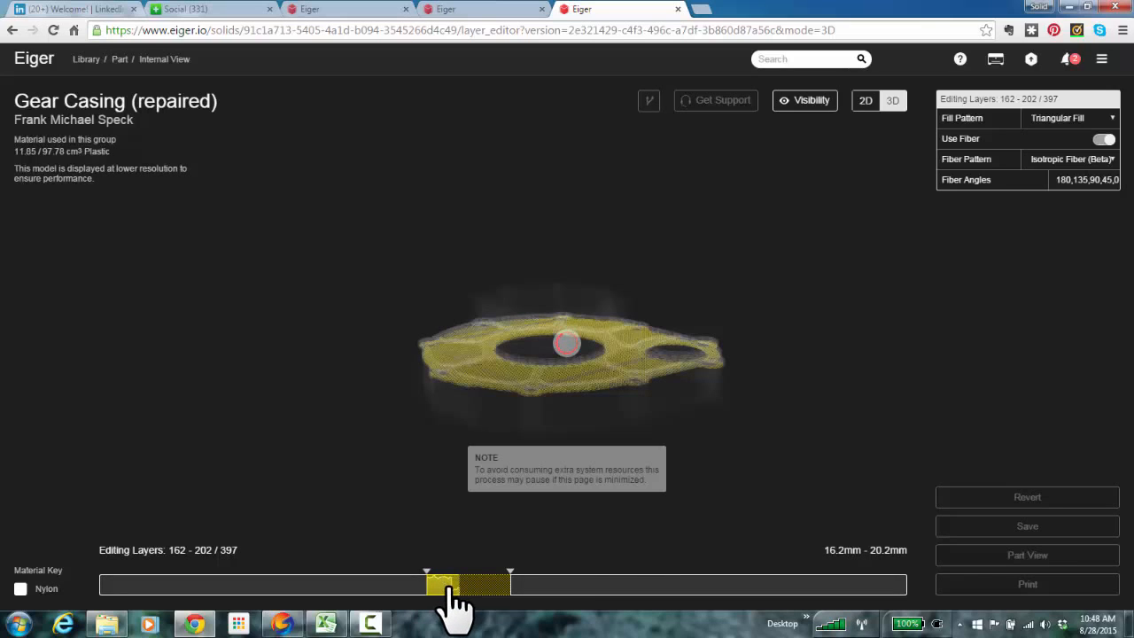
pyautogui.click(455, 589)
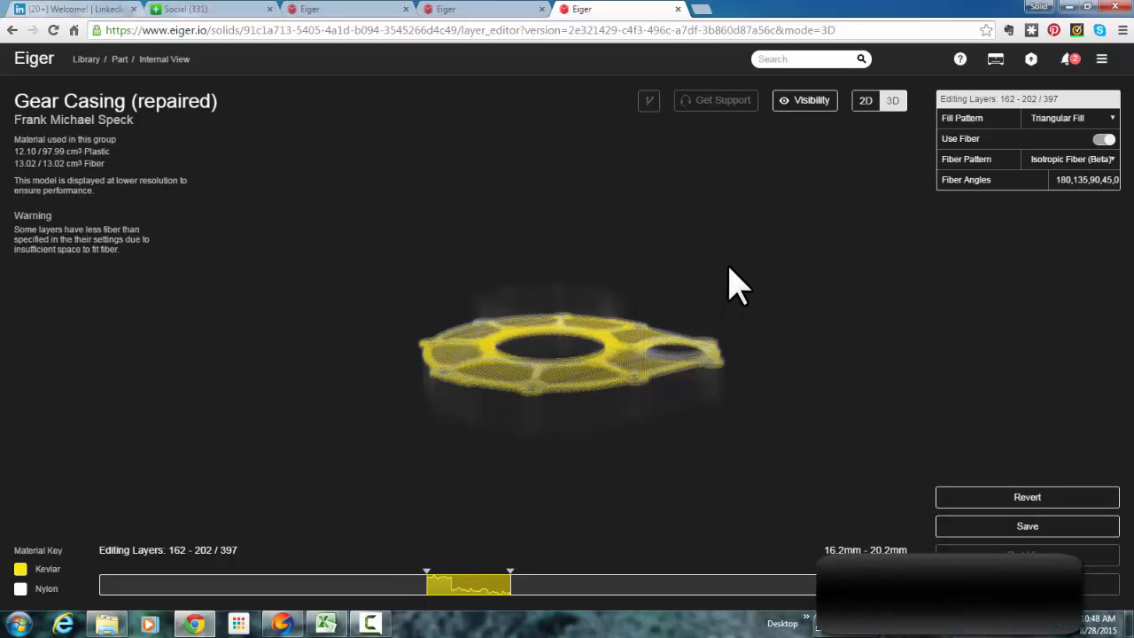
# Show only the Isotropic Fiber Fill section of the casing and examine the Kevlar layers from above and at an angle
pyautogui.moveTo(744, 228); pyautogui.dragTo(777, 422)
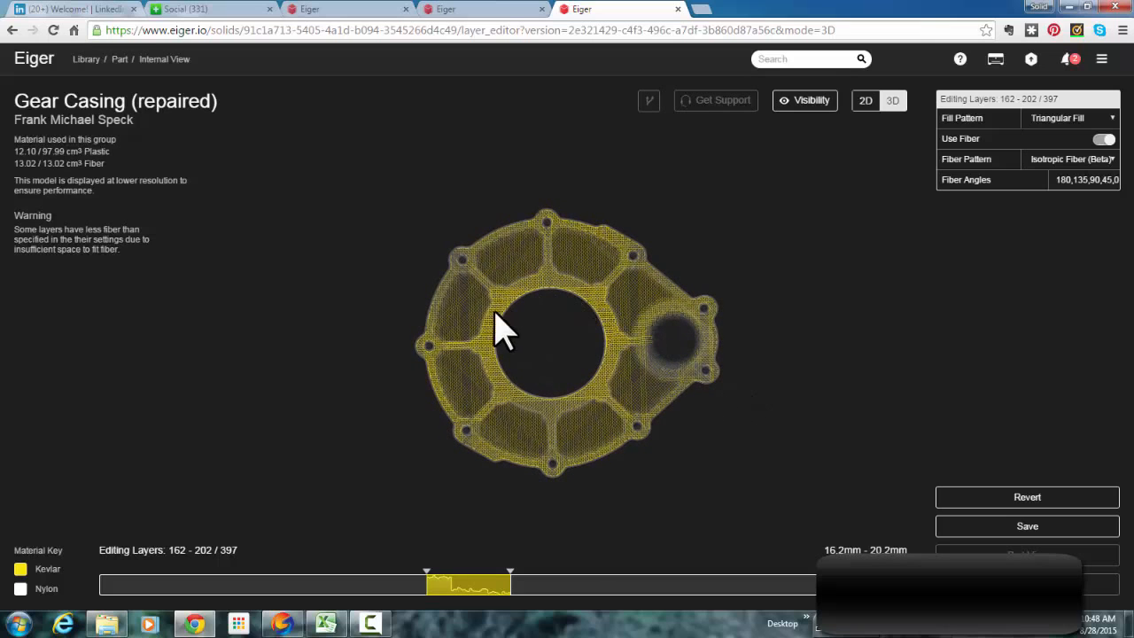
pyautogui.click(813, 104)
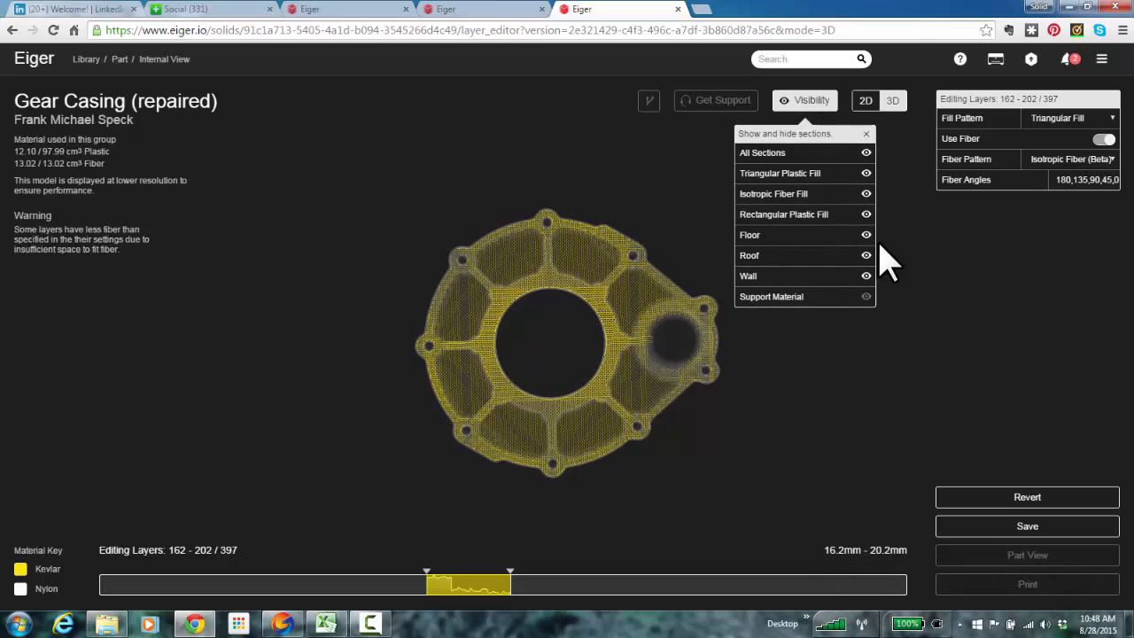
pyautogui.click(866, 153)
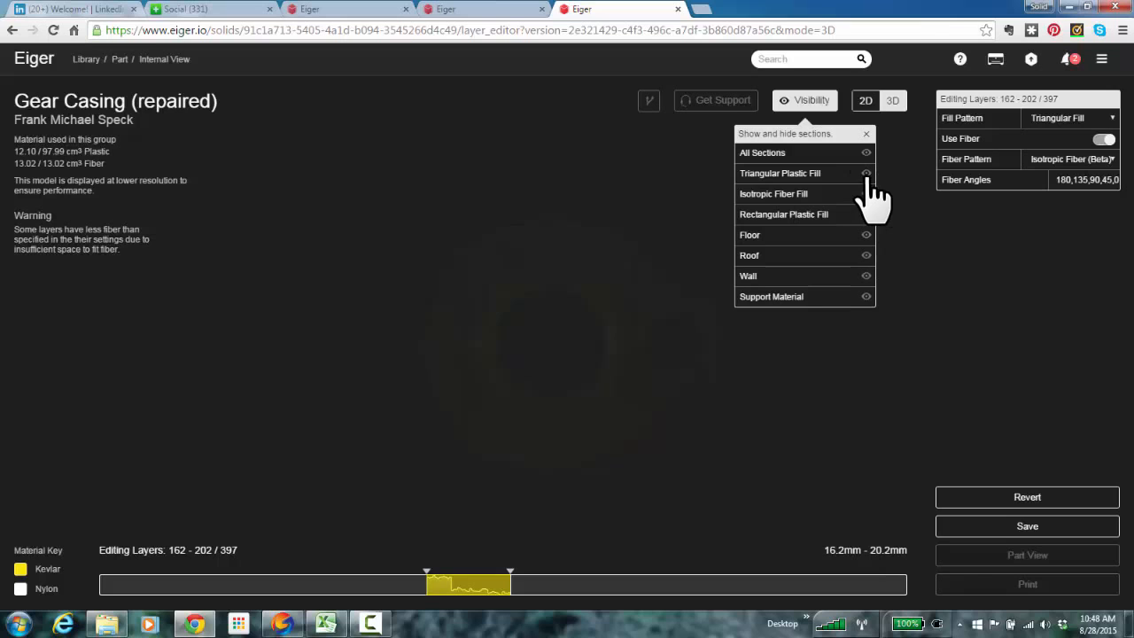
pyautogui.click(867, 194)
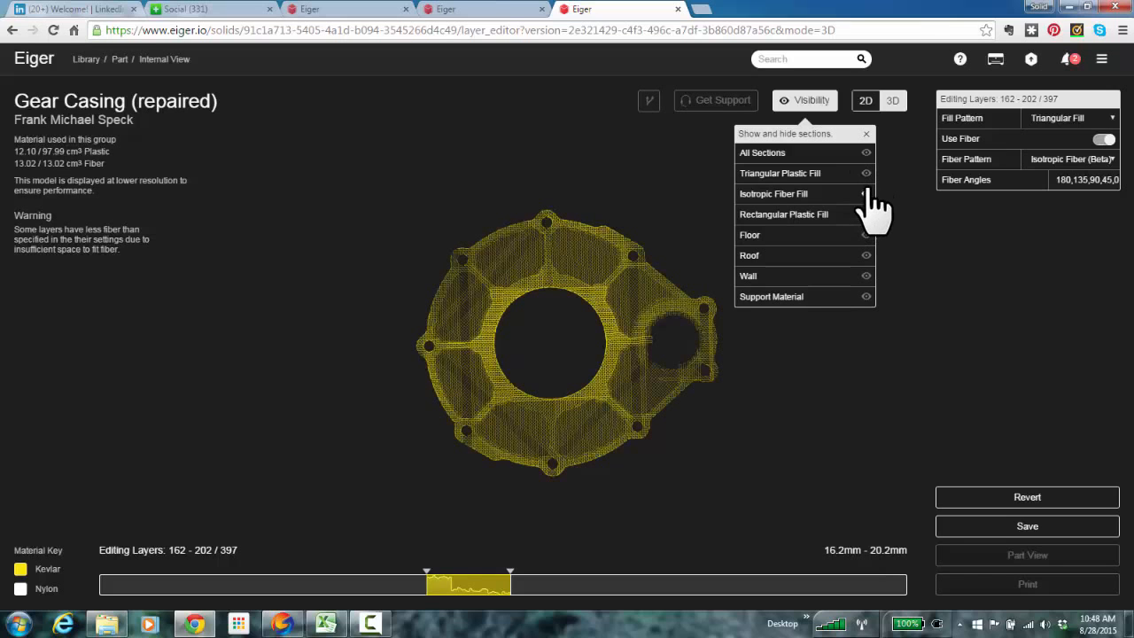
pyautogui.click(866, 135)
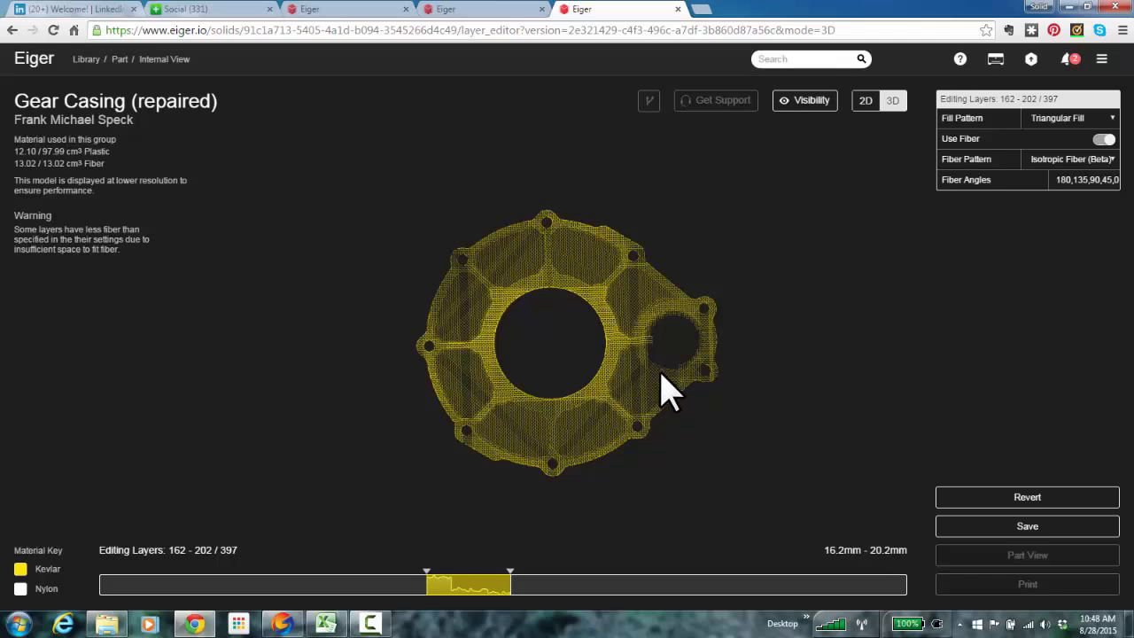
pyautogui.moveTo(679, 425); pyautogui.dragTo(726, 329)
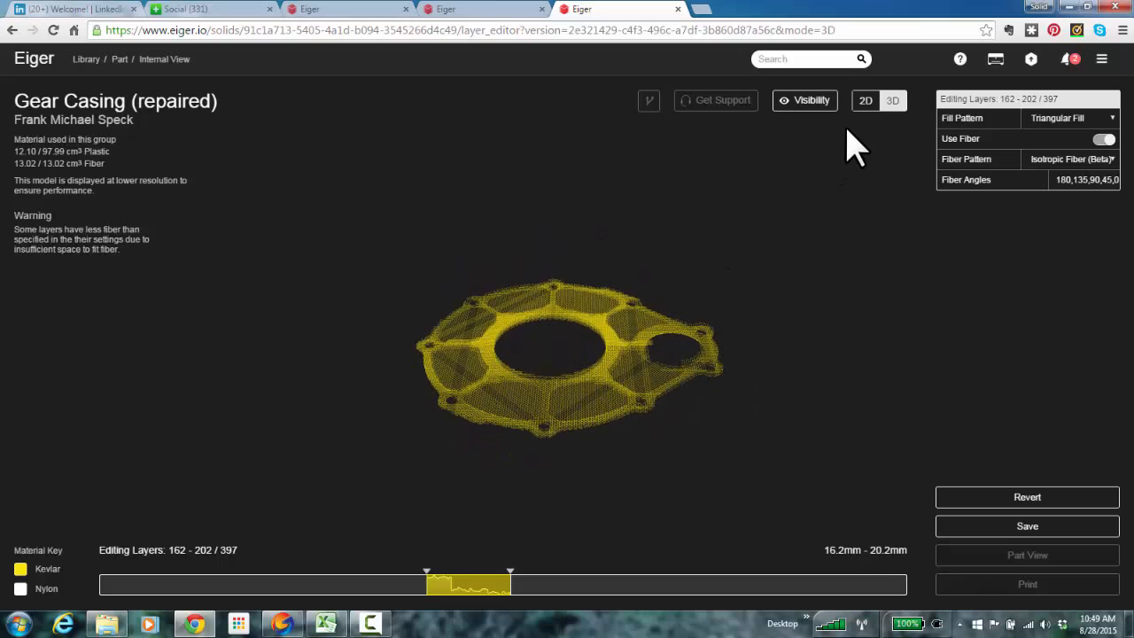
# Switch to the 2D view and examine the fiber direction layer by layer from layer 162 to 169
pyautogui.click(867, 101)
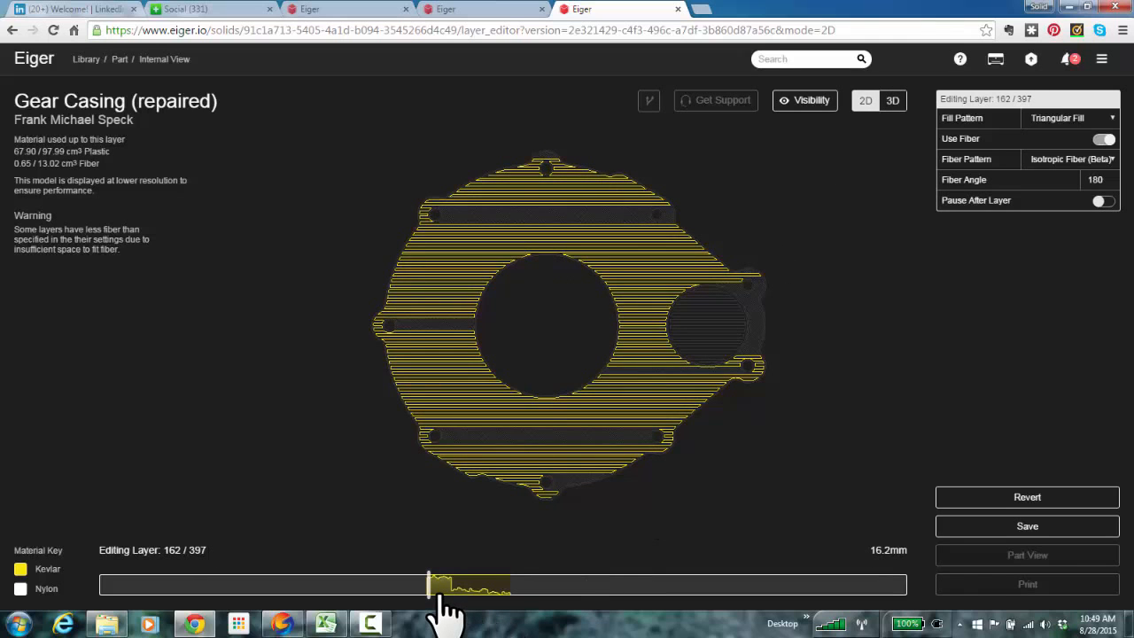
pyautogui.moveTo(437, 594); pyautogui.dragTo(441, 594)
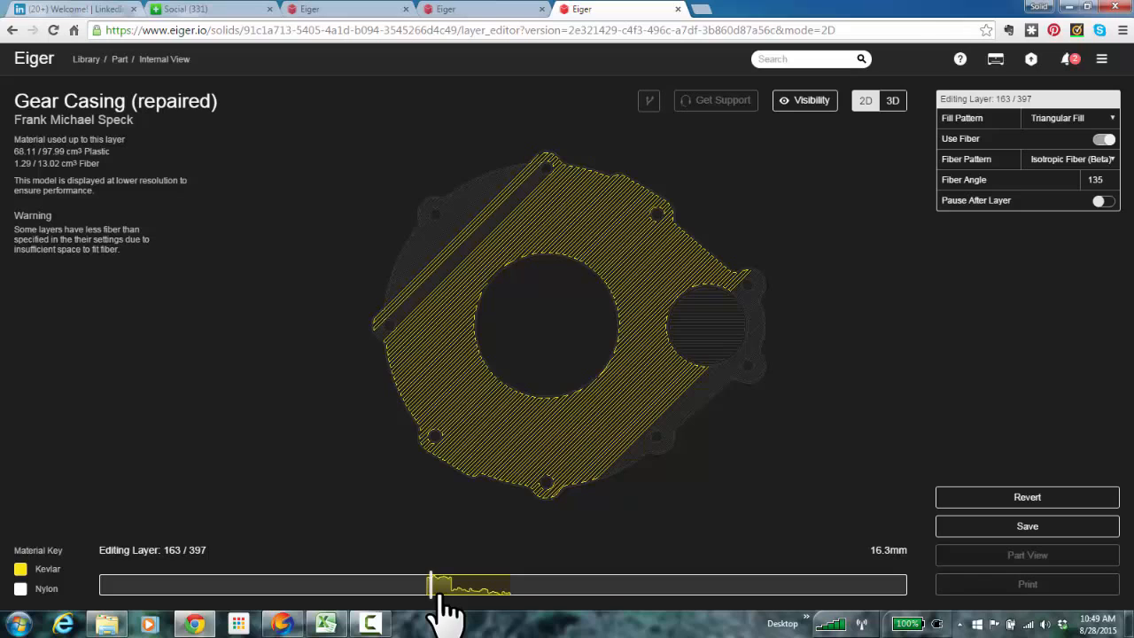
pyautogui.moveTo(441, 594); pyautogui.dragTo(442, 594)
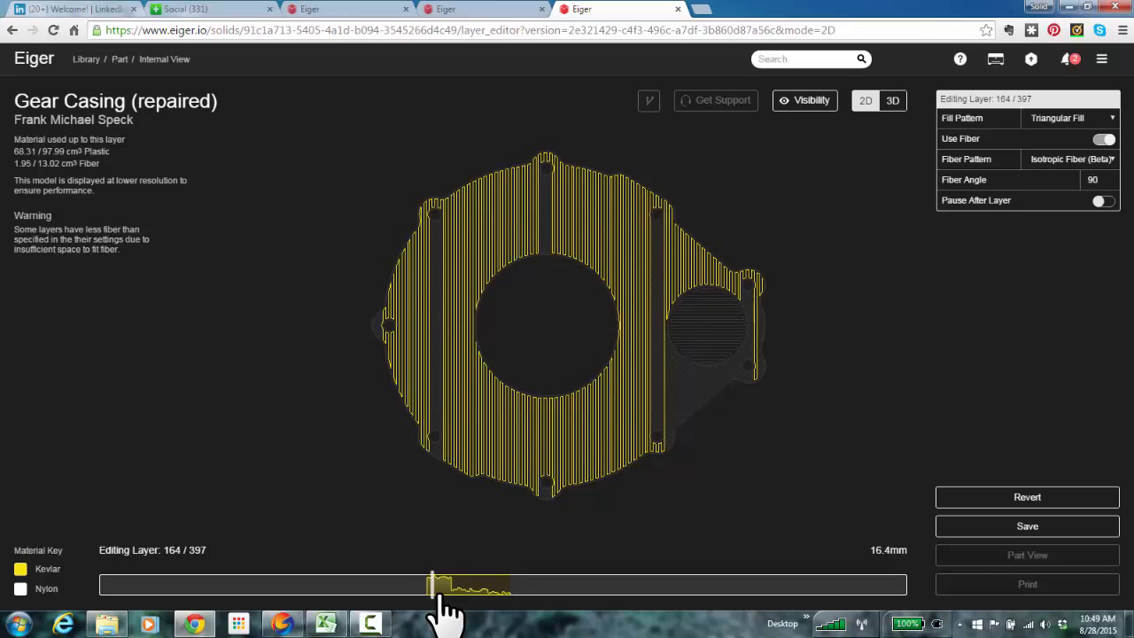
pyautogui.moveTo(441, 594); pyautogui.dragTo(439, 594)
pyautogui.moveTo(438, 594); pyautogui.dragTo(443, 593)
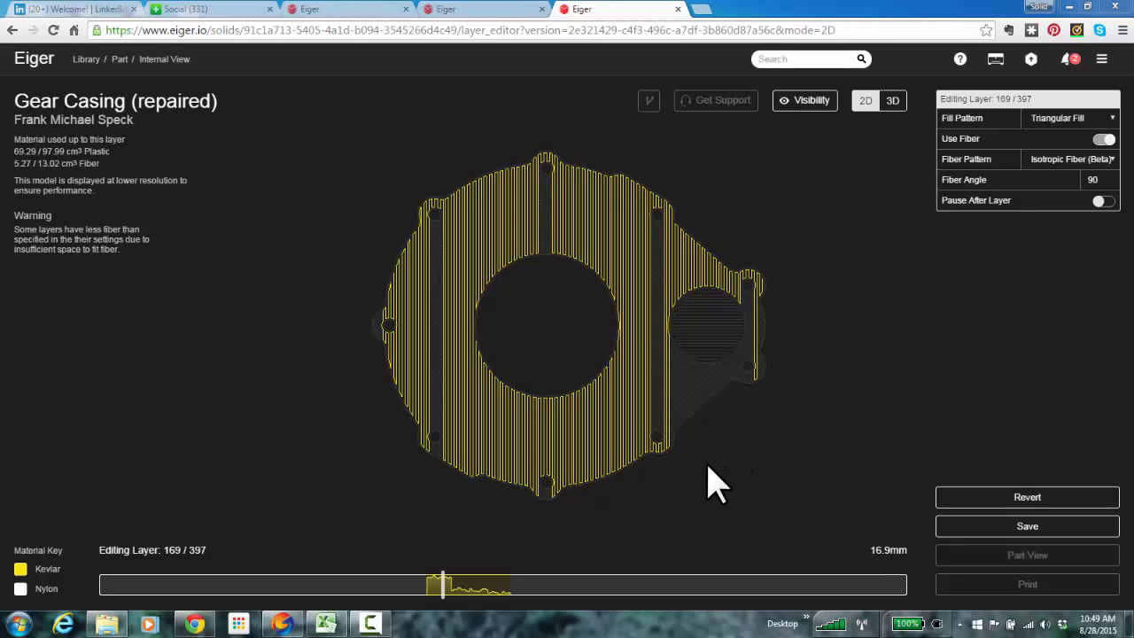
# Step upward through the remaining reinforced layers to layer 202, examining how the fiber angle and coverage change
pyautogui.press('Up')
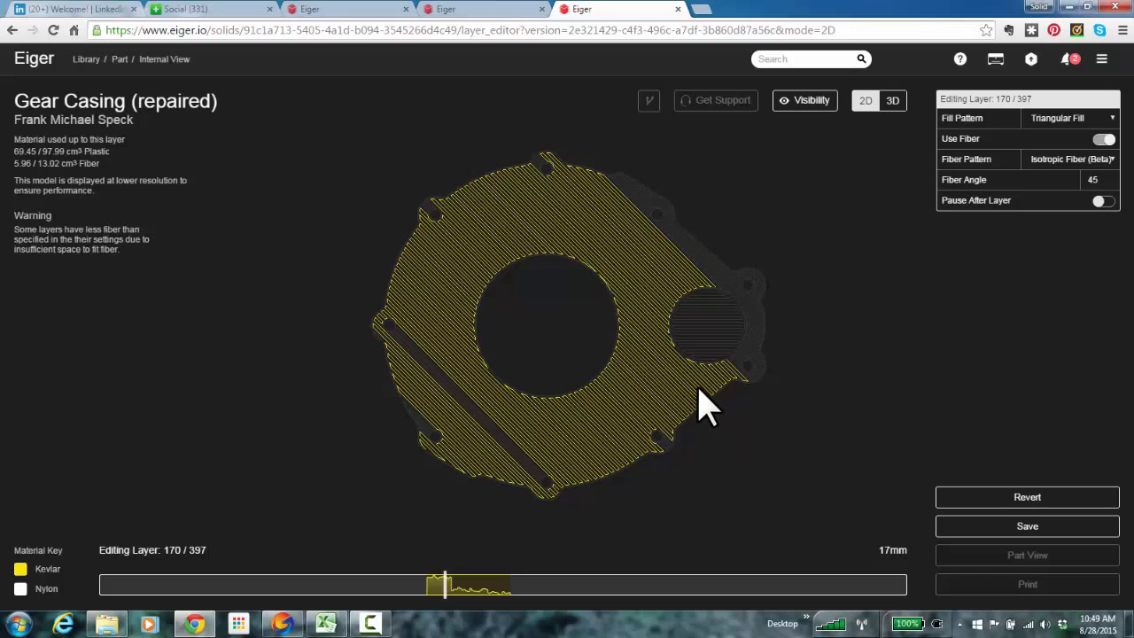
pyautogui.press('Up')
pyautogui.press('Up')
pyautogui.press('Up')
pyautogui.press('Up')
pyautogui.press('Up')
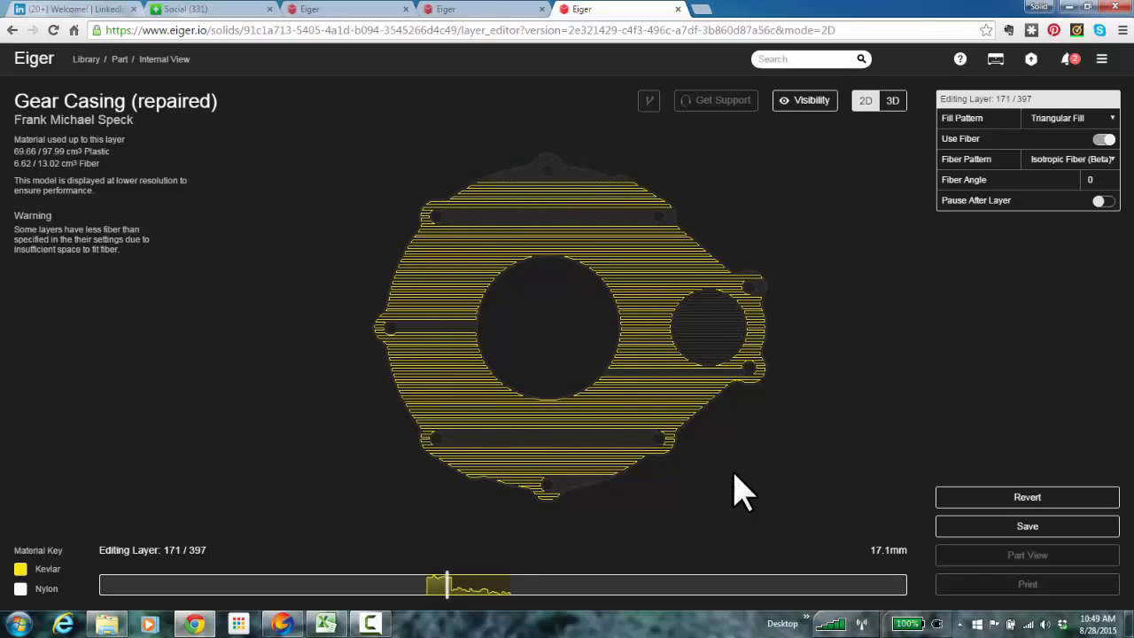
pyautogui.press('Up')
pyautogui.press('Up')
pyautogui.press('Up')
pyautogui.press('Up')
pyautogui.press('Up')
pyautogui.press('Up')
pyautogui.press('Up')
pyautogui.press('Up')
pyautogui.press('Up')
pyautogui.press('Up')
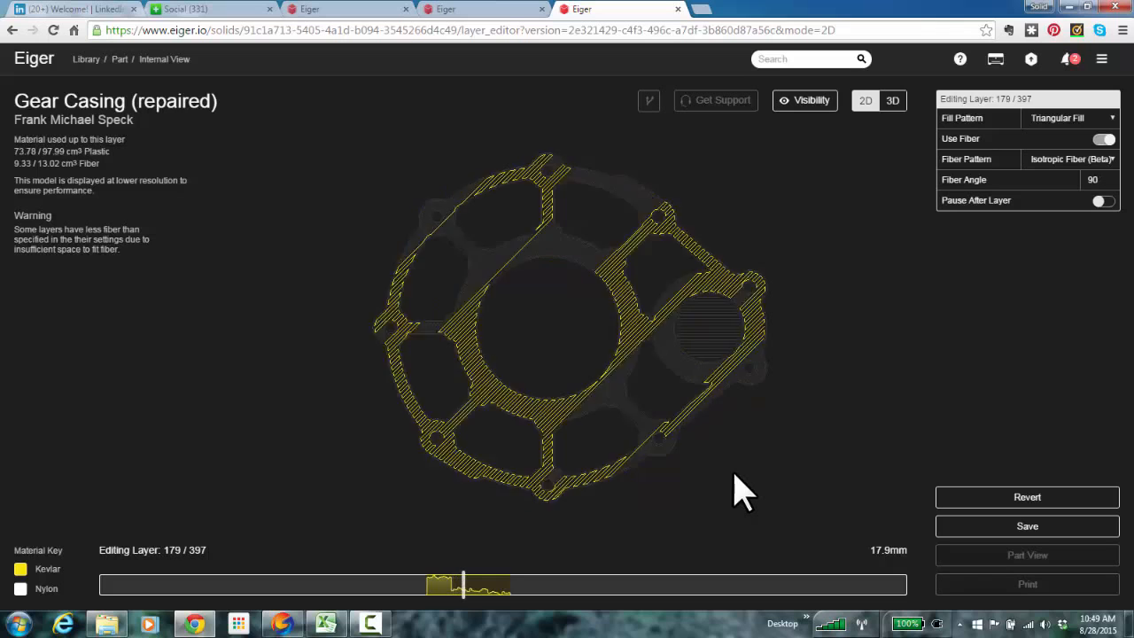
pyautogui.press('Up')
pyautogui.press('Up')
pyautogui.press('Up')
pyautogui.press('Up')
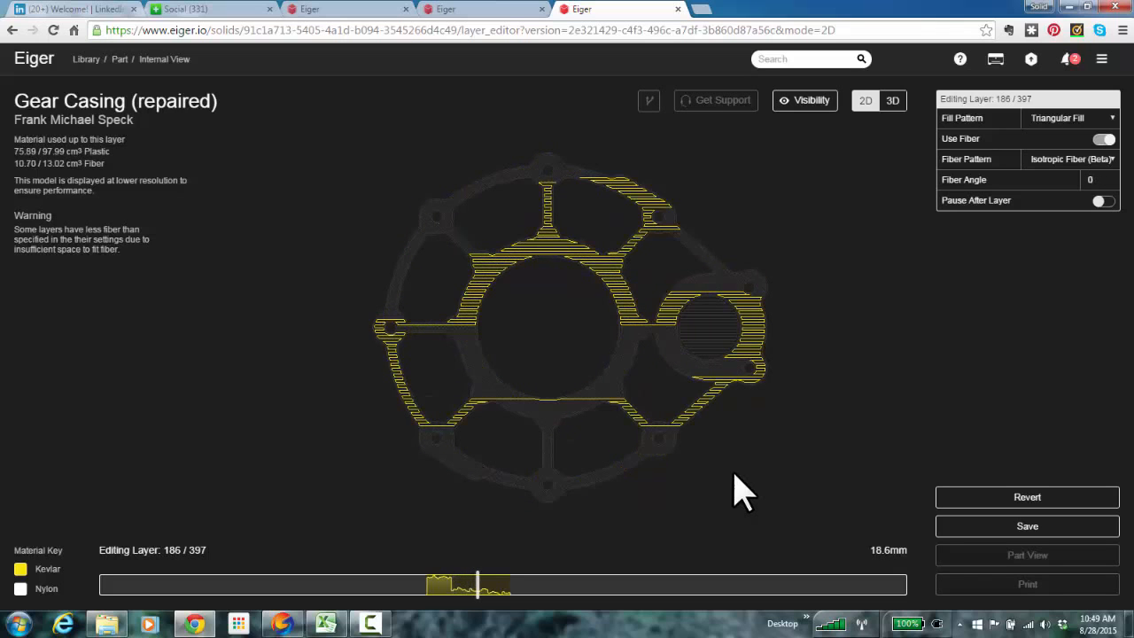
pyautogui.press('Up')
pyautogui.press('Up')
pyautogui.press('Up')
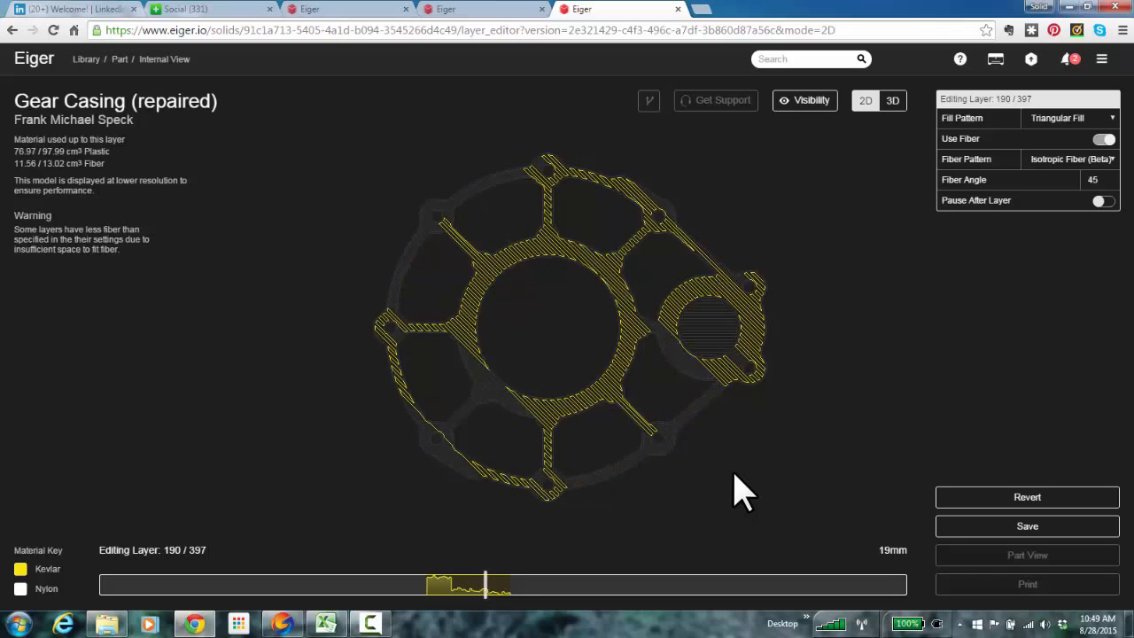
pyautogui.press('Up')
pyautogui.press('Up')
pyautogui.press('Up')
pyautogui.press('Up')
pyautogui.press('Up')
pyautogui.press('Up')
pyautogui.press('Up')
pyautogui.press('Up')
pyautogui.press('Up')
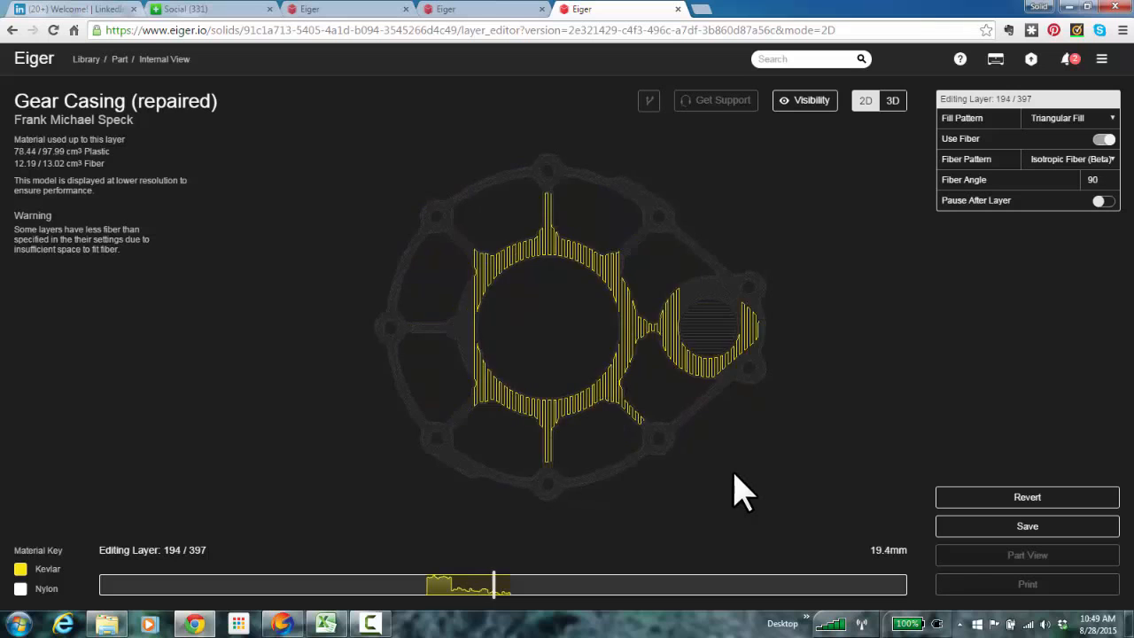
pyautogui.press('Up')
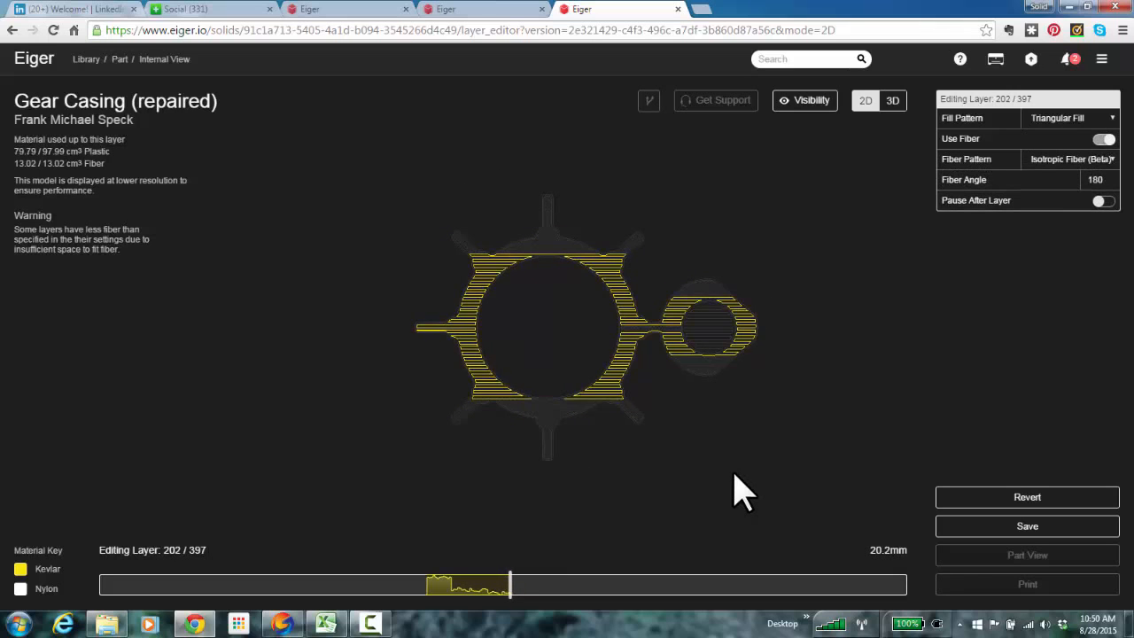
# Enable Isotropic Fiber (Beta) individually on layers 203 and 204, setting layer 204's fiber angle to 90
pyautogui.press('Up')
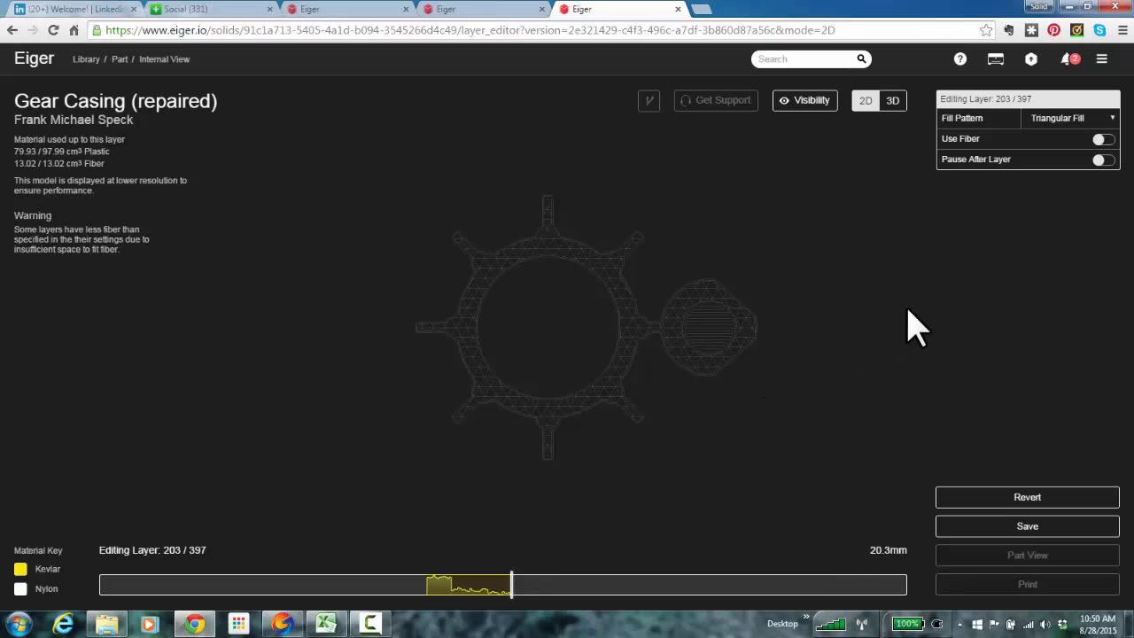
pyautogui.click(1101, 139)
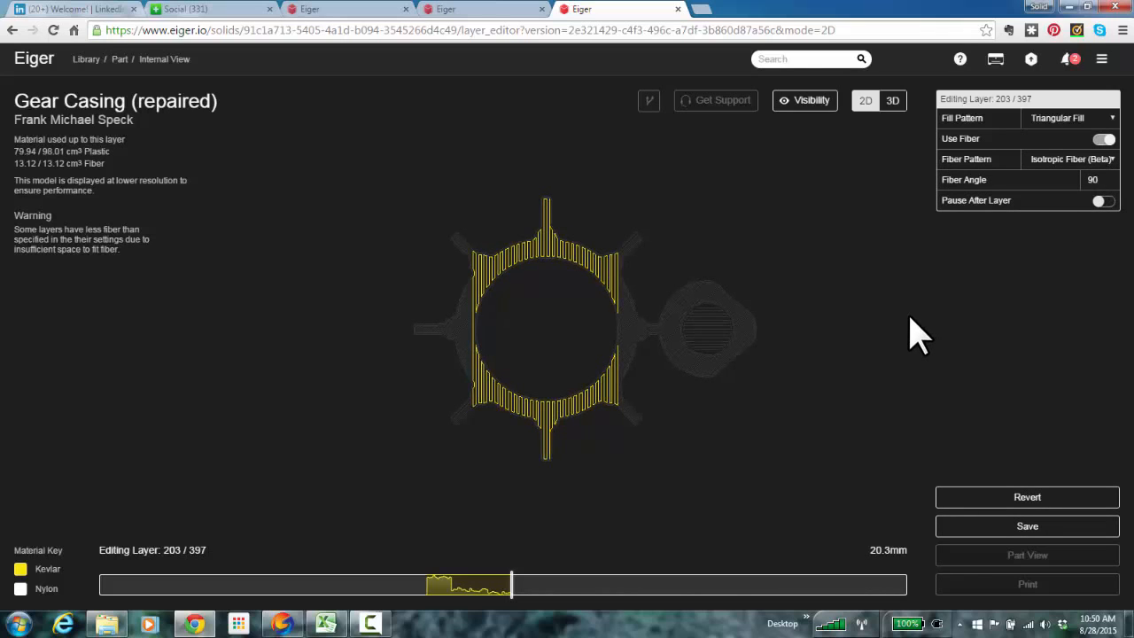
pyautogui.press('Up')
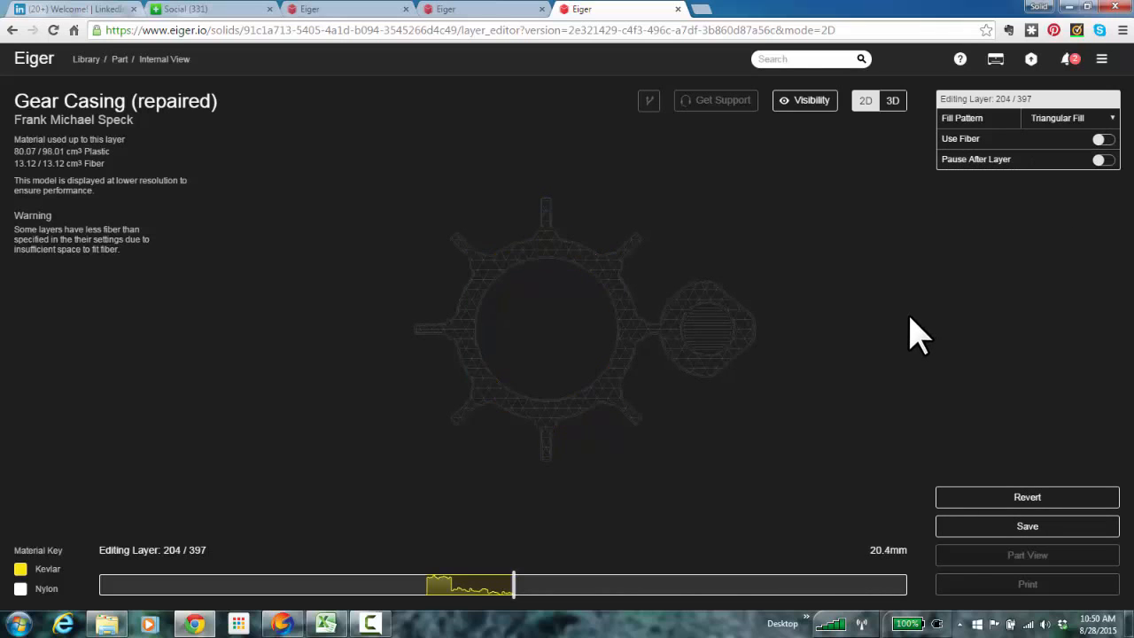
pyautogui.click(1103, 140)
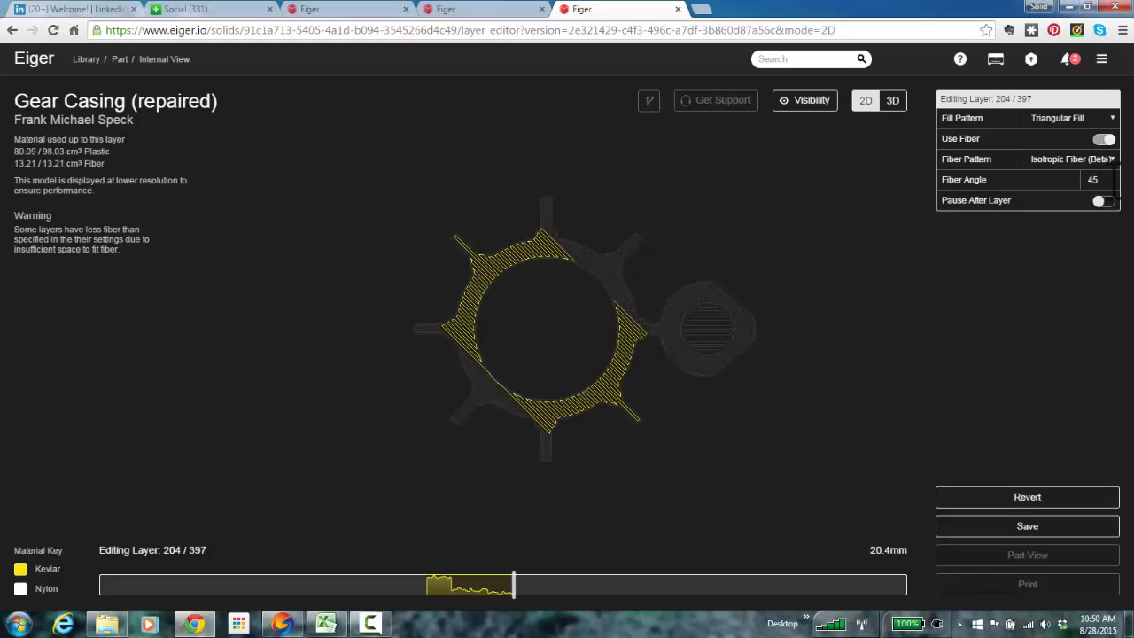
pyautogui.doubleClick(1107, 184)
pyautogui.write('90')
pyautogui.press('Return')
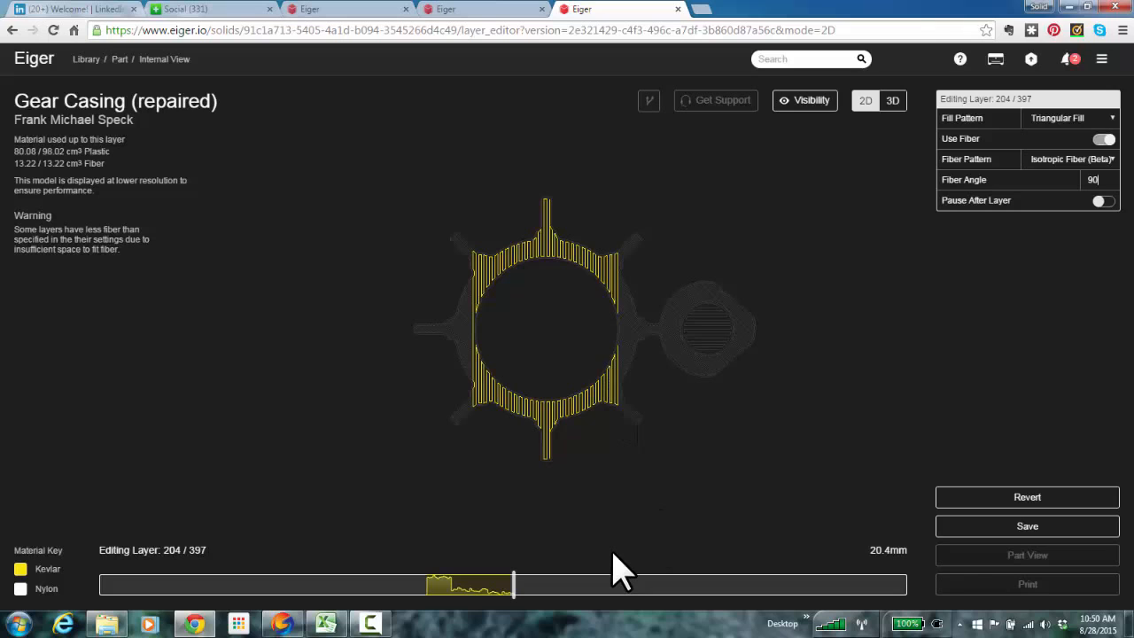
# Enable fiber on layer 205 and set its fiber pattern to Full Fiber (Beta)
pyautogui.press('Right')
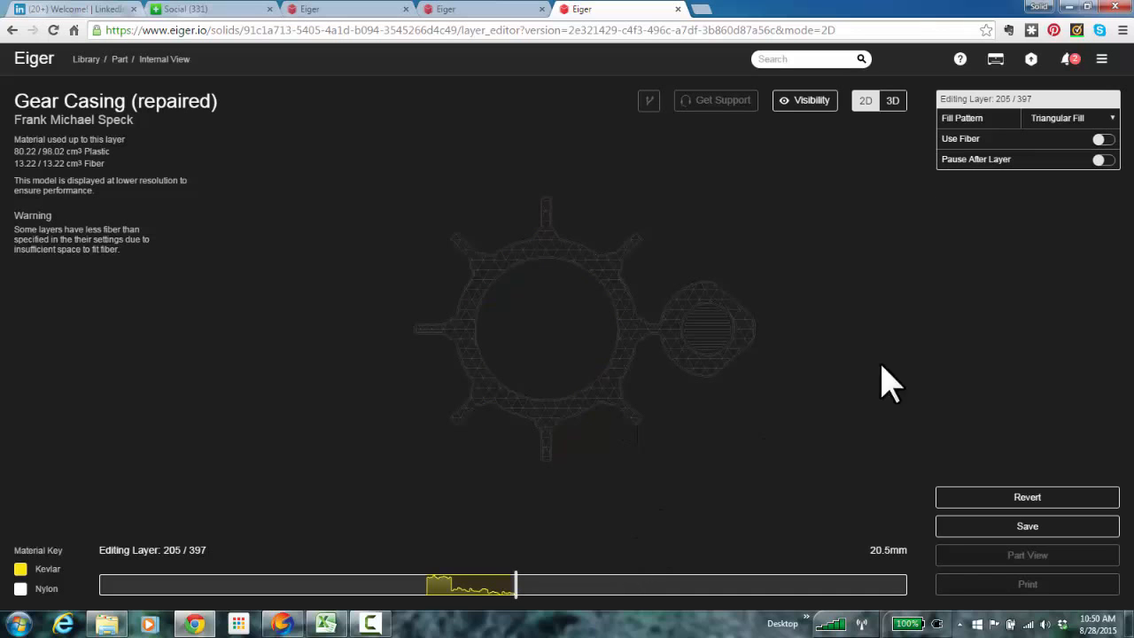
pyautogui.click(1102, 139)
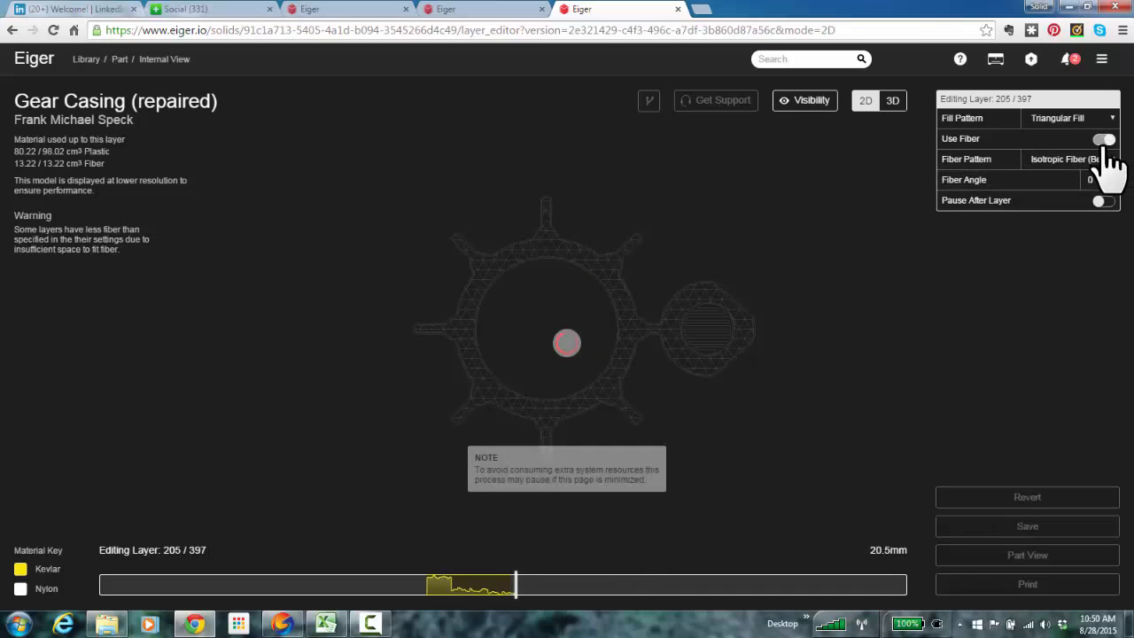
pyautogui.click(1107, 160)
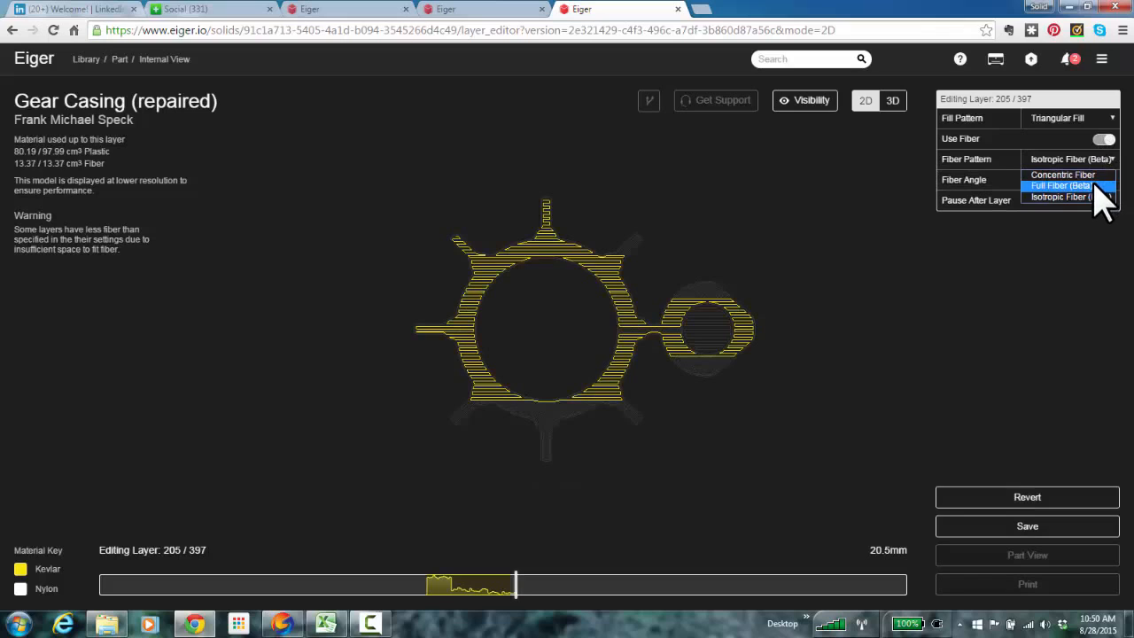
pyautogui.click(1097, 185)
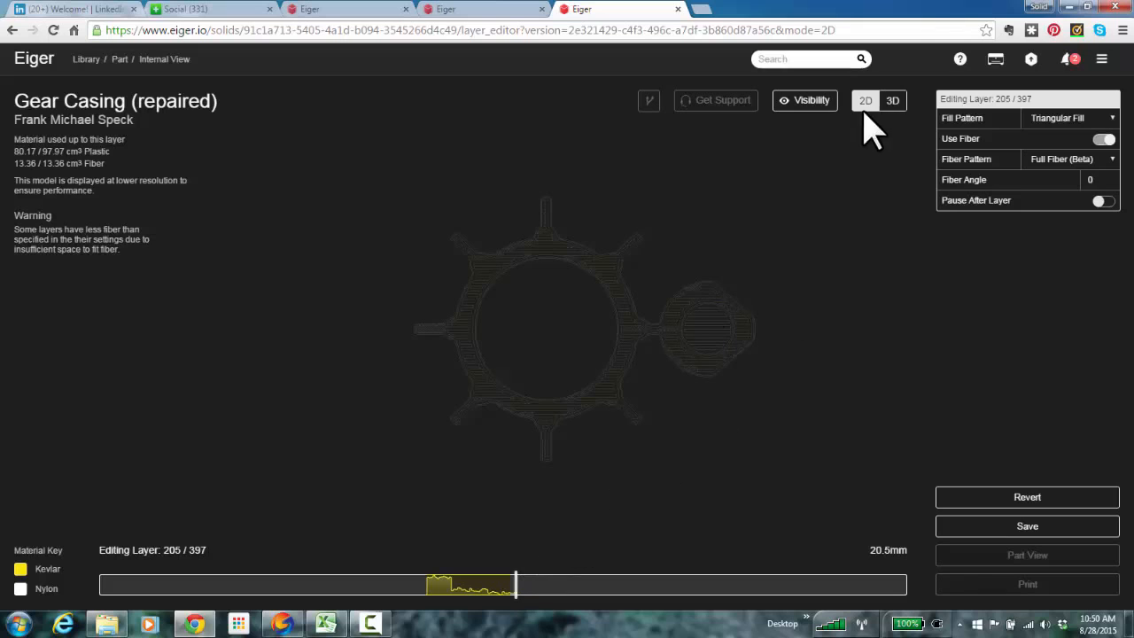
# Select layers 203 to 206 in the 3D view and apply Full Fiber (Beta) with a fiber angle of 180
pyautogui.click(893, 100)
pyautogui.click(519, 592)
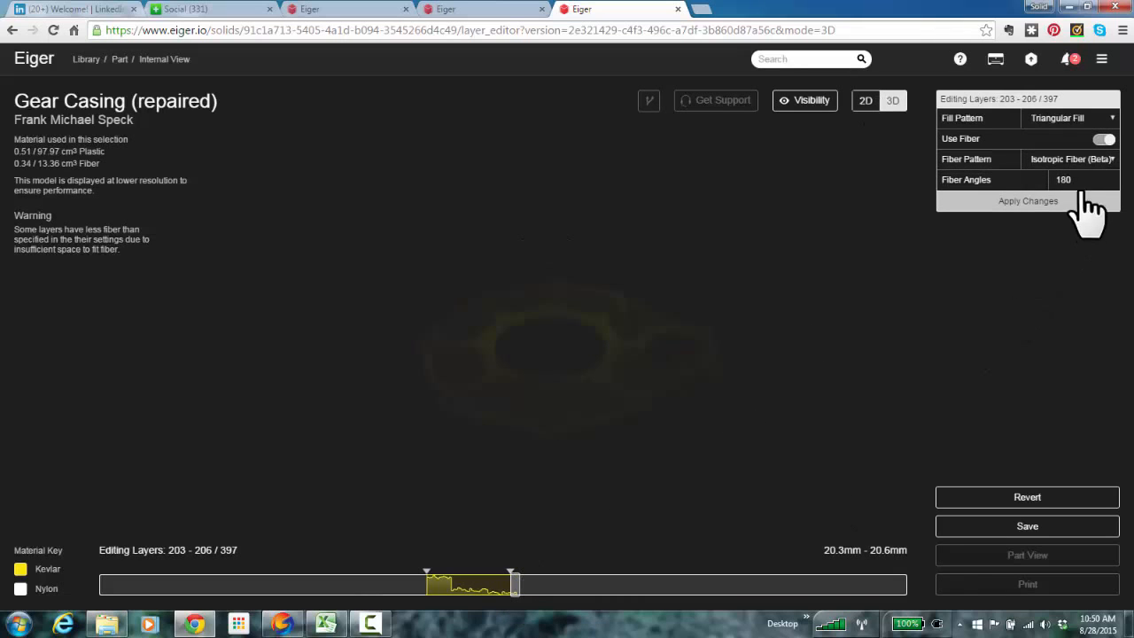
pyautogui.click(1102, 160)
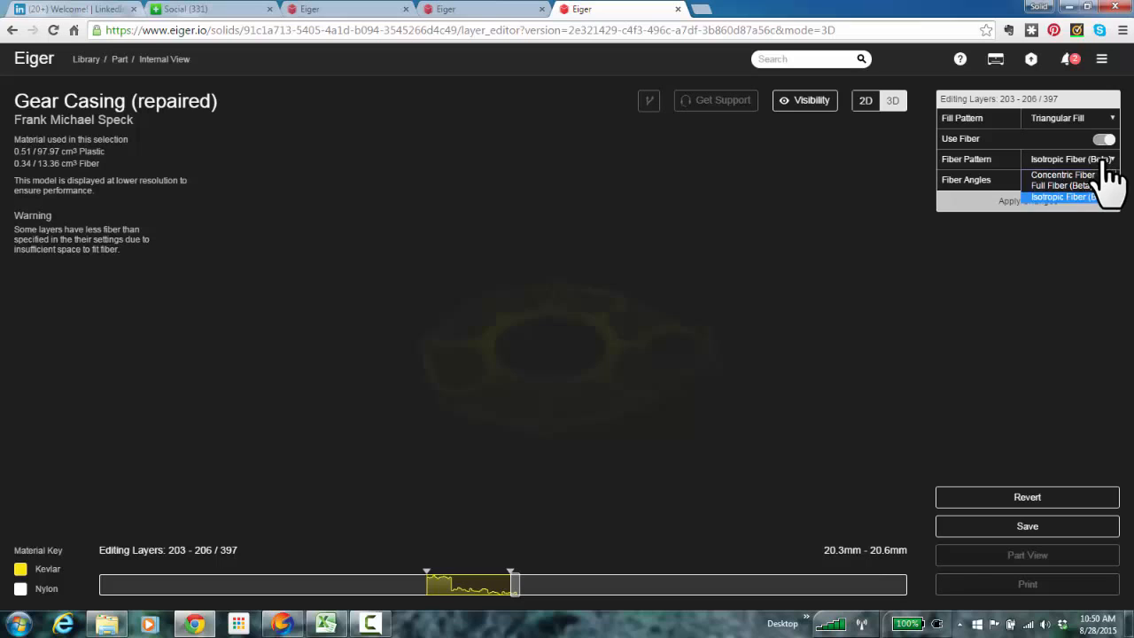
pyautogui.click(1096, 187)
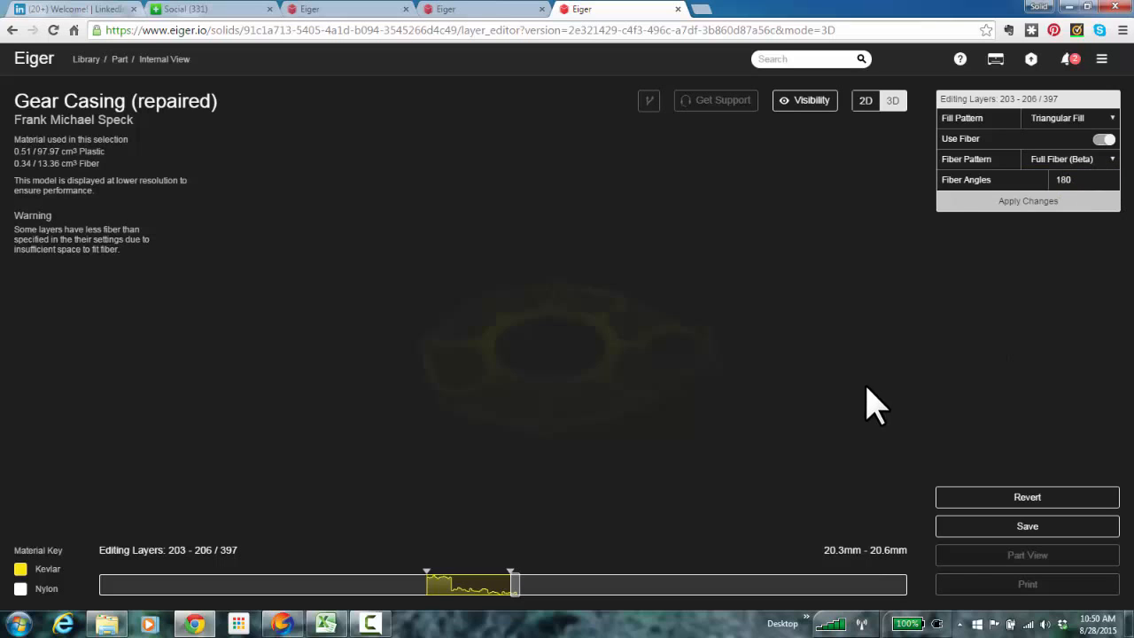
pyautogui.click(1005, 204)
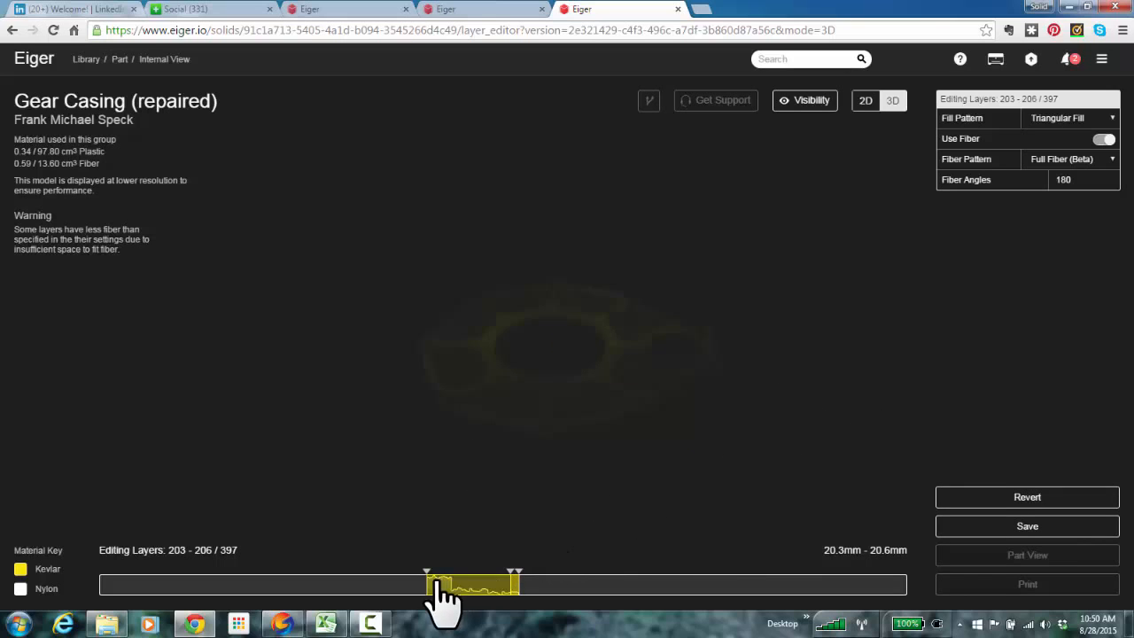
# Return to the 2D view, examine the layers around layer 200, and dismiss the Notification Area Icons window without changes
pyautogui.click(865, 100)
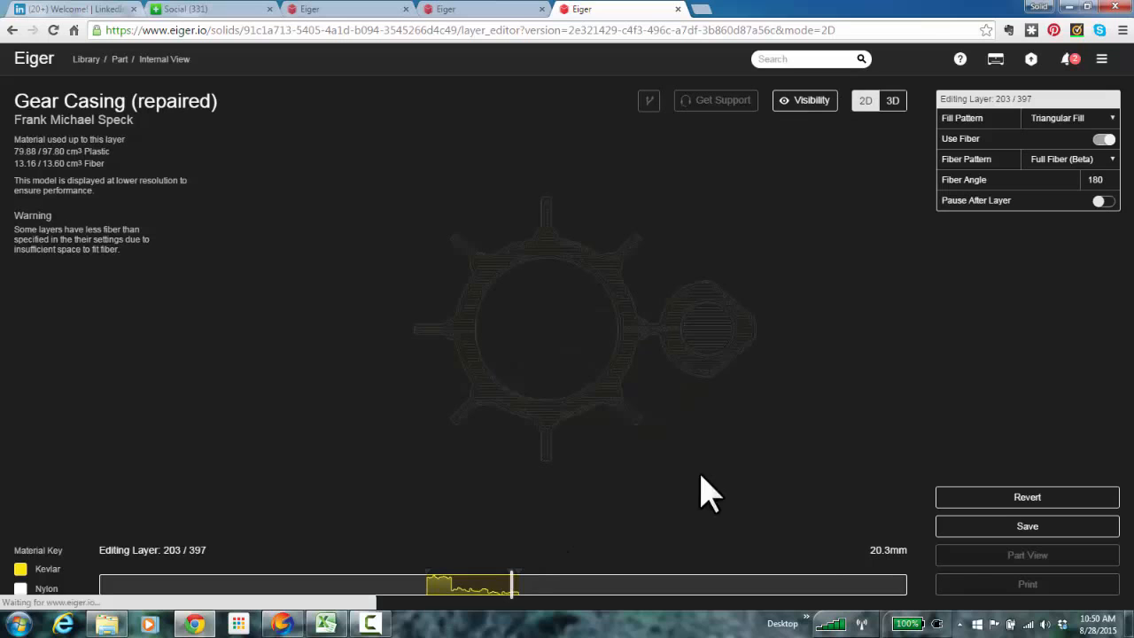
pyautogui.click(497, 584)
pyautogui.press('Right')
pyautogui.press('Right')
pyautogui.press('Right')
pyautogui.press('Right')
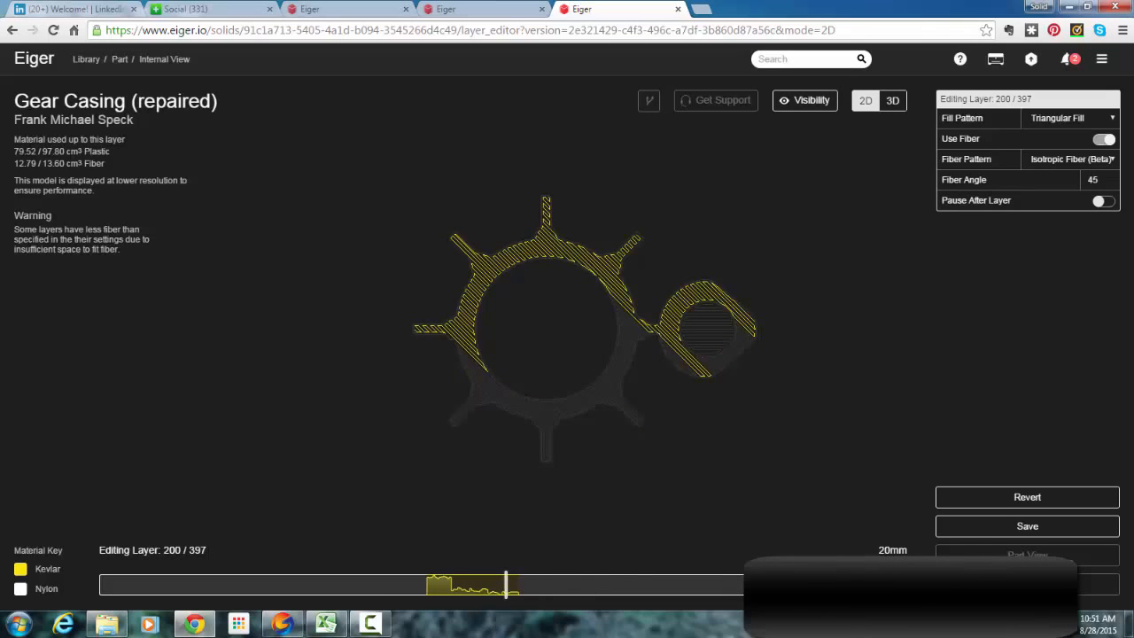
pyautogui.click(1033, 572)
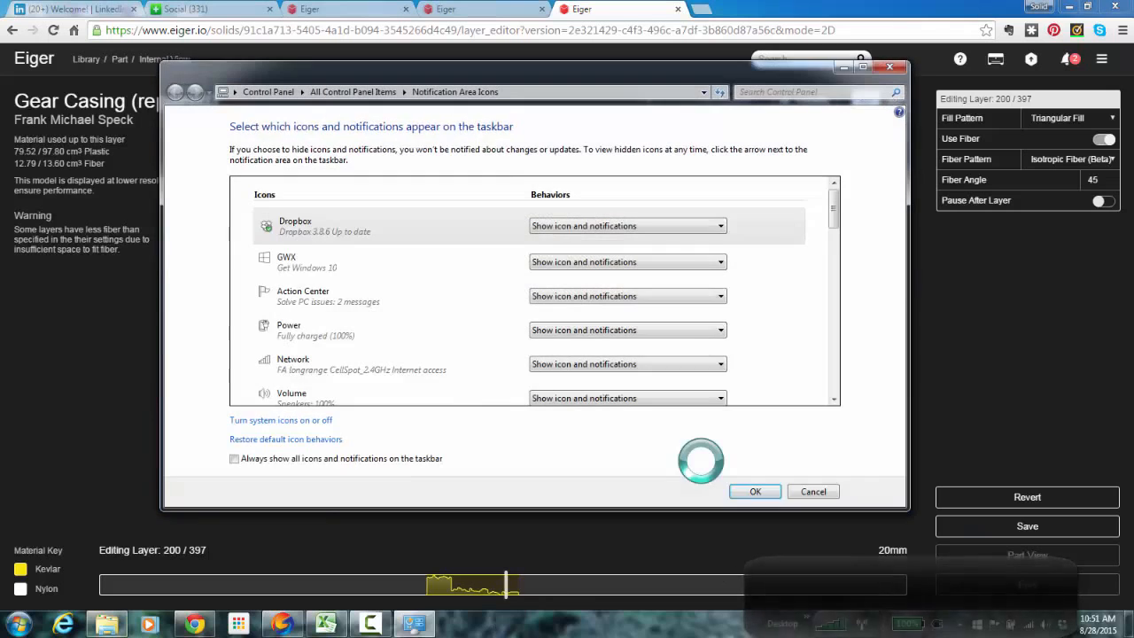
pyautogui.click(817, 493)
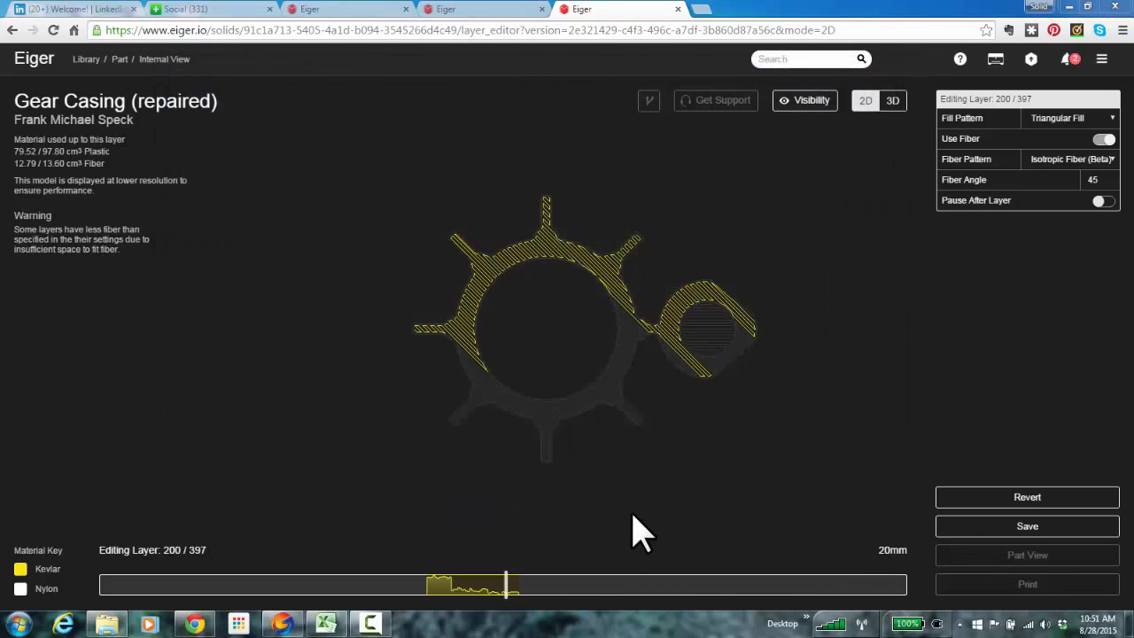
# Compare the Full Fiber layers 203 to 206 with the neighbouring isotropic layers by stepping back and forth between them
pyautogui.click(512, 585)
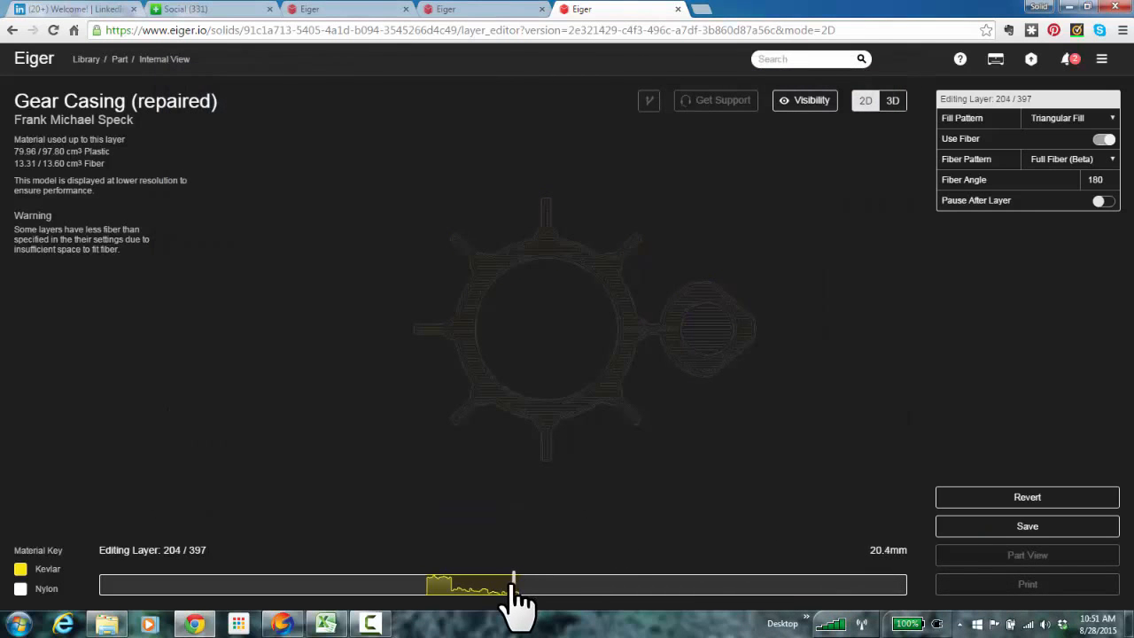
pyautogui.press('Right')
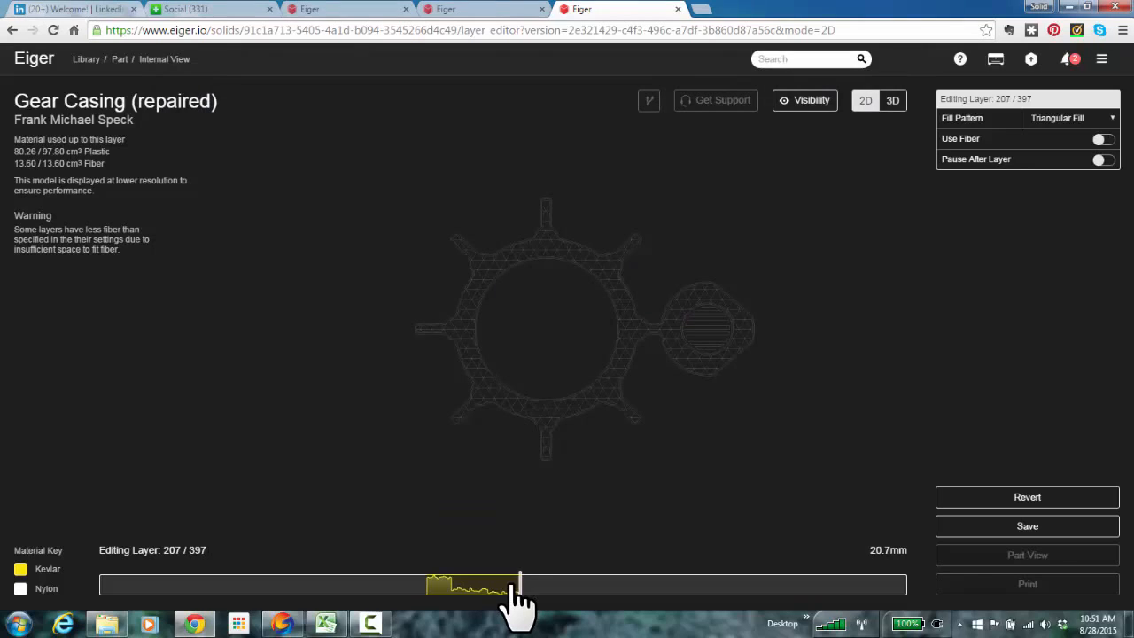
pyautogui.press('Left')
pyautogui.press('Left')
pyautogui.press('Left')
pyautogui.press('Left')
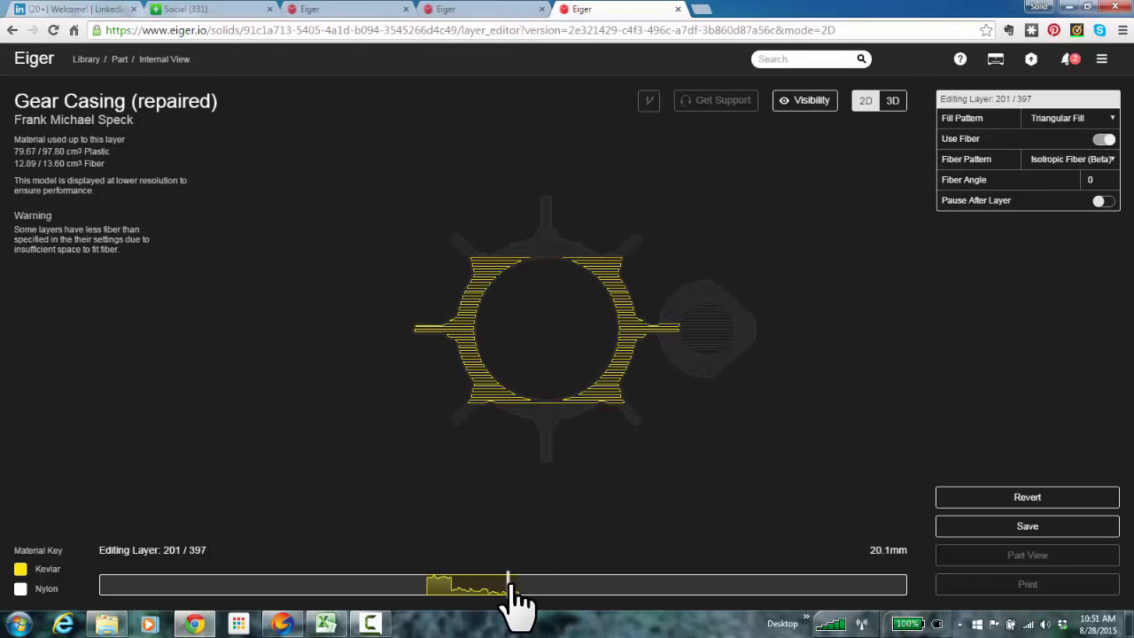
pyautogui.press('Right')
pyautogui.press('Right')
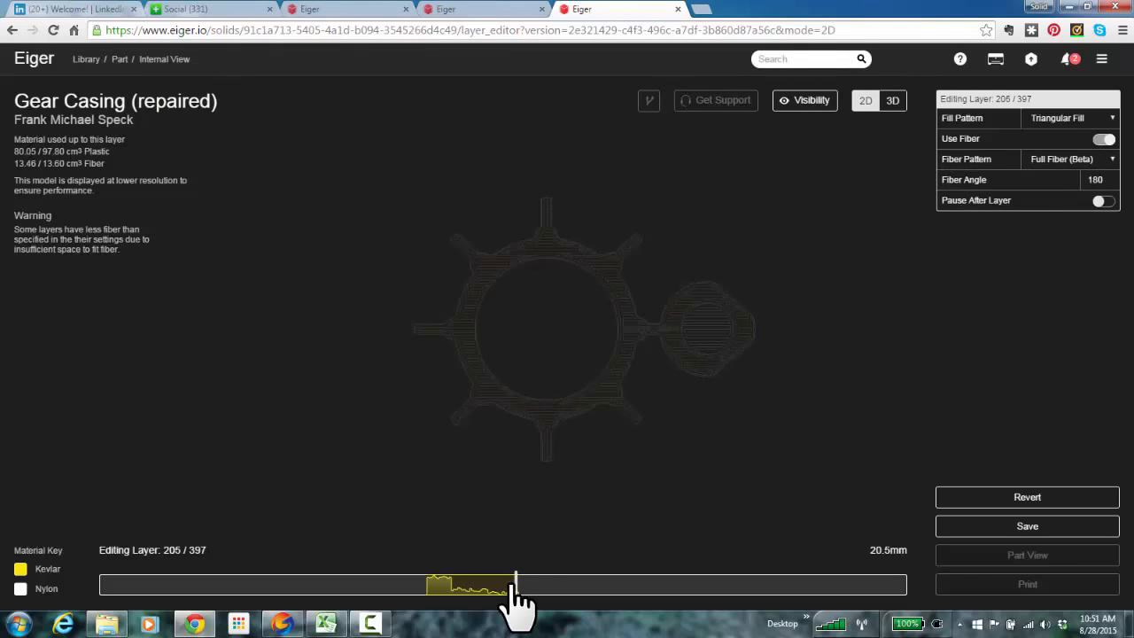
pyautogui.press('Left')
pyautogui.press('Left')
pyautogui.press('Left')
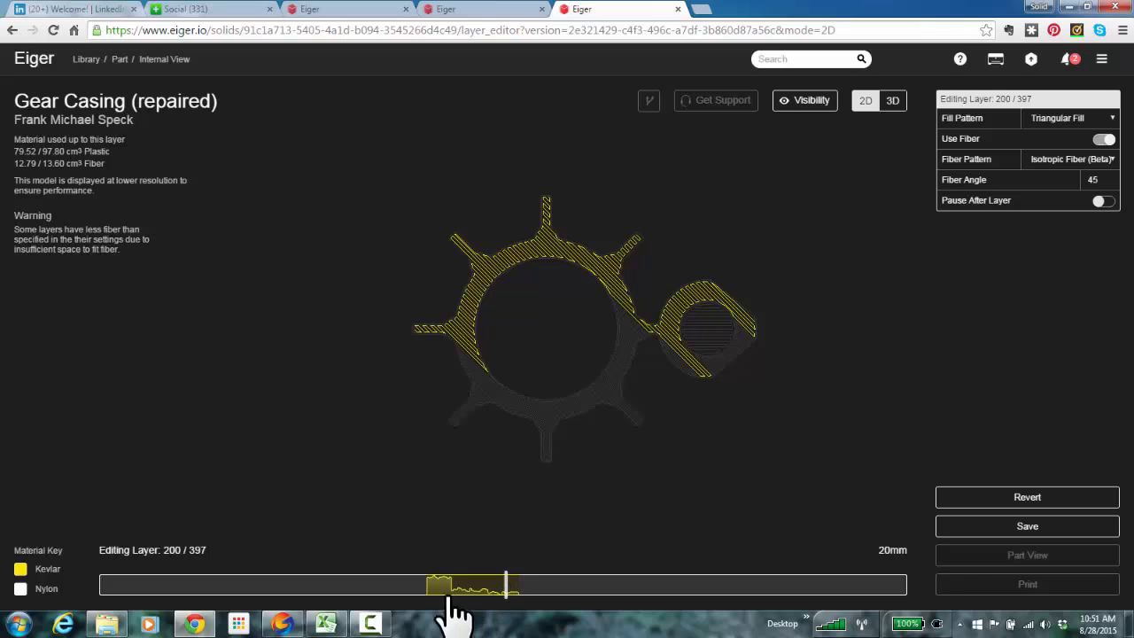
# Select layers 156 to 161 in the 3D view, enable fiber and apply Concentric Fiber with 30 rings
pyautogui.click(418, 587)
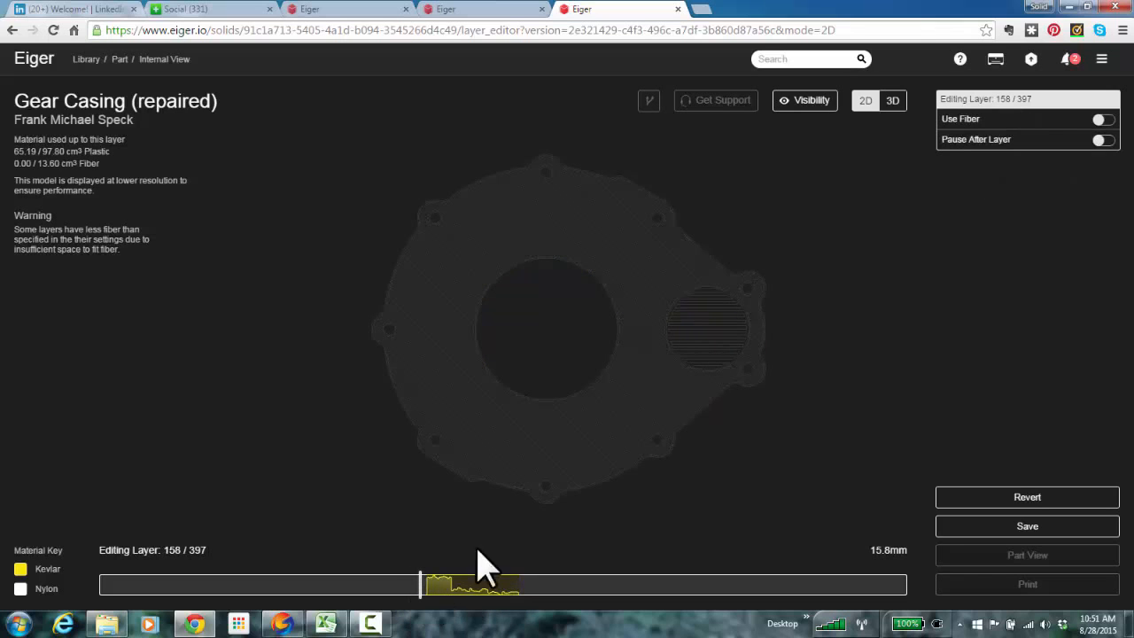
pyautogui.click(893, 101)
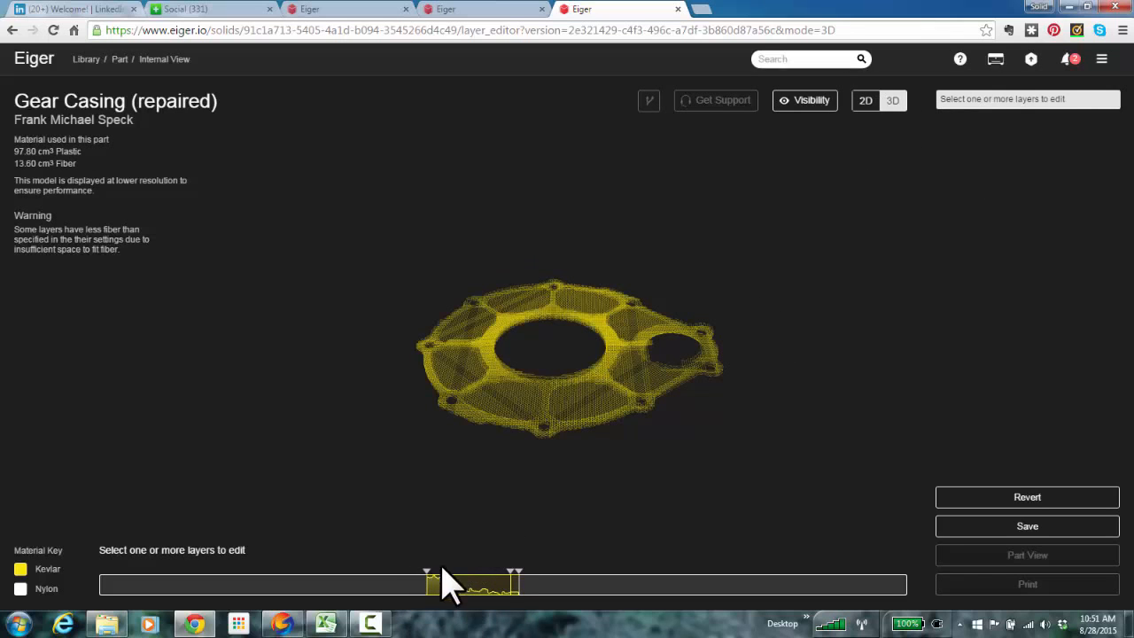
pyautogui.click(420, 585)
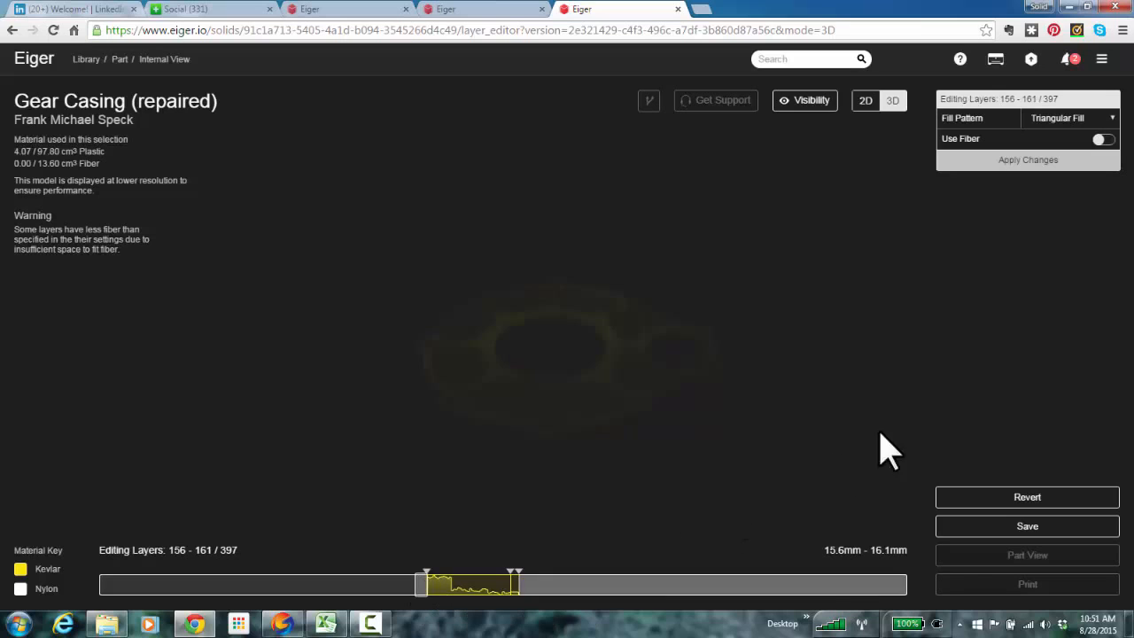
pyautogui.click(1105, 140)
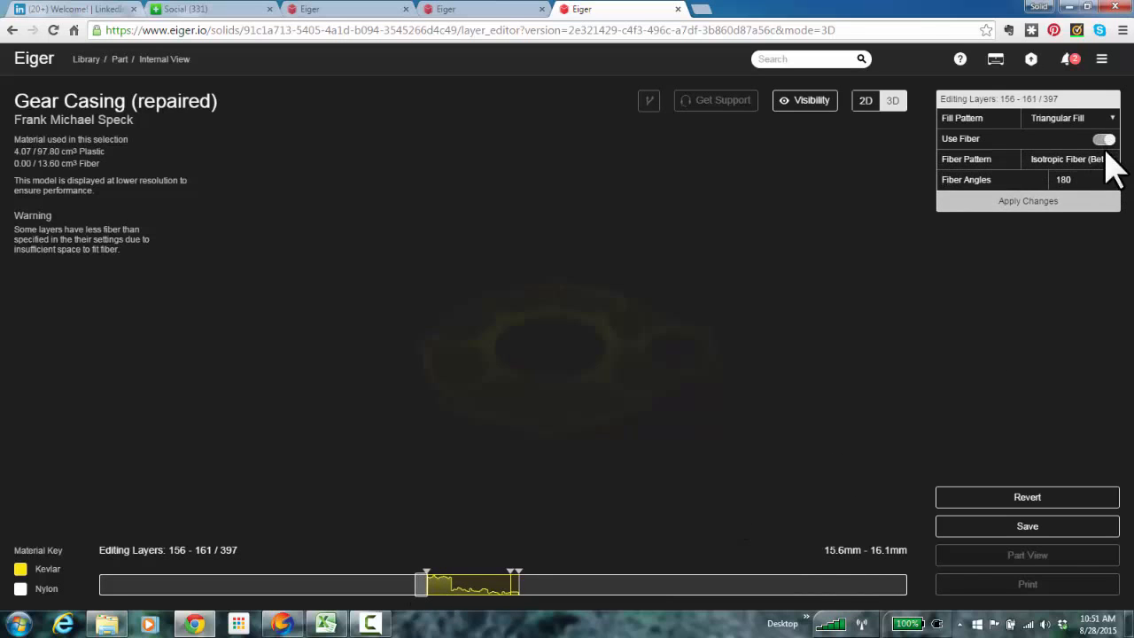
pyautogui.click(1094, 159)
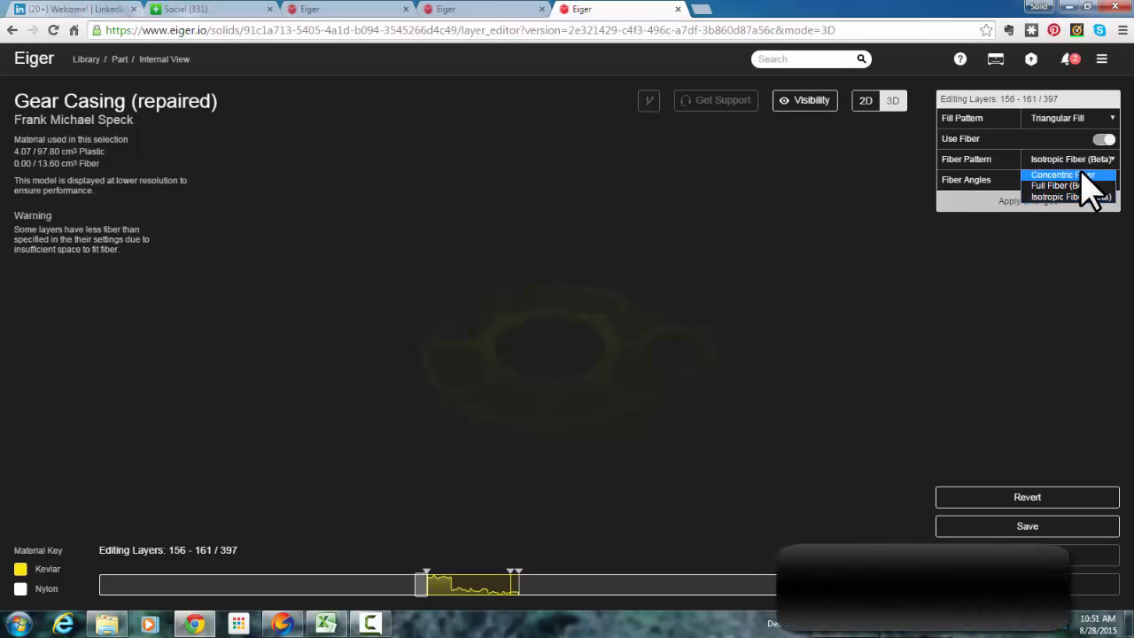
pyautogui.click(1076, 175)
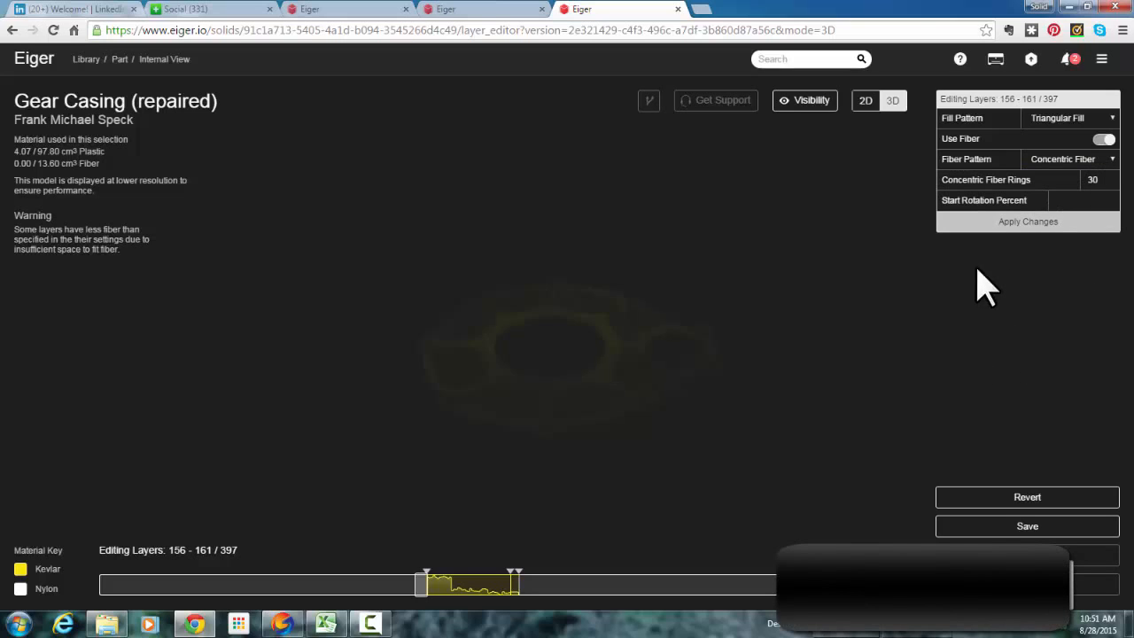
pyautogui.click(979, 222)
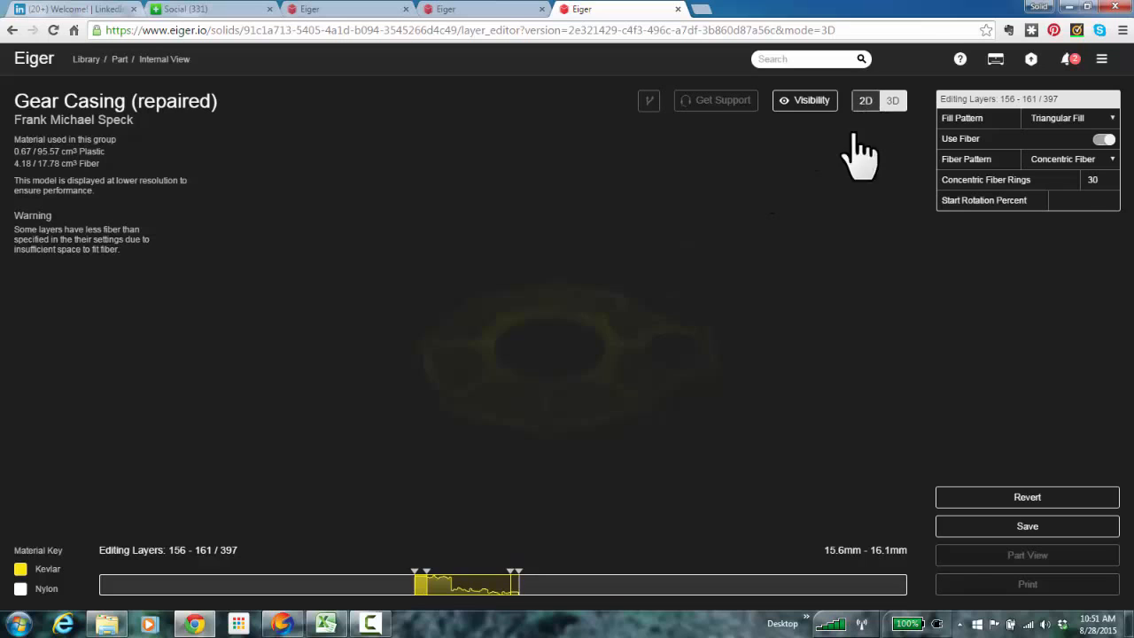
# Examine the concentric fiber rings in the 2D view, stepping through layers 156 to 161
pyautogui.click(864, 102)
pyautogui.click(417, 585)
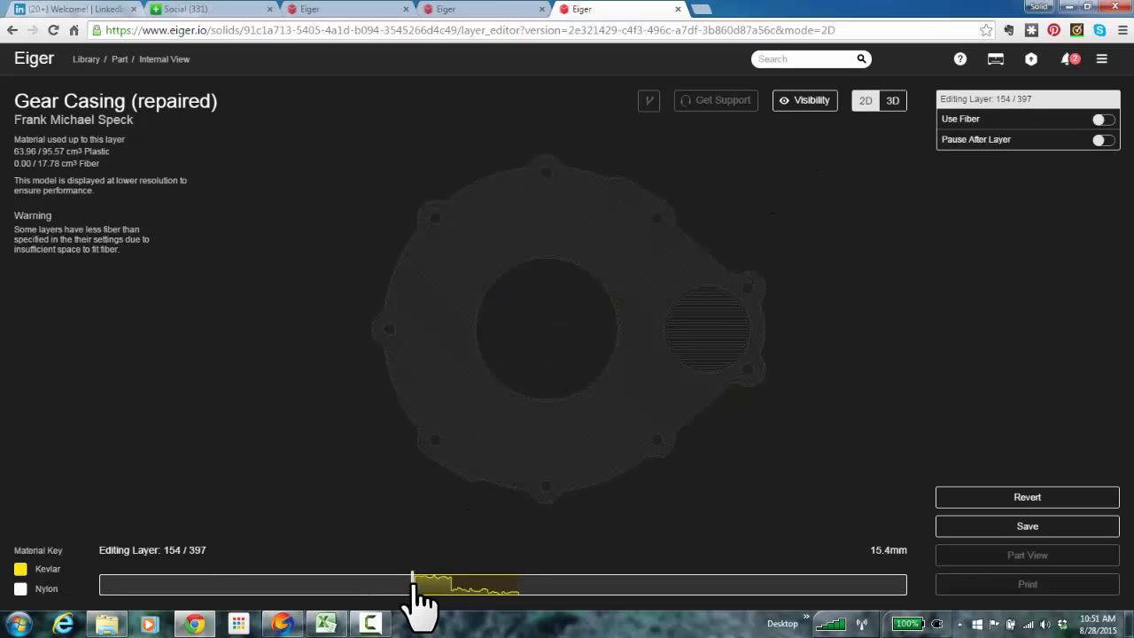
pyautogui.click(418, 584)
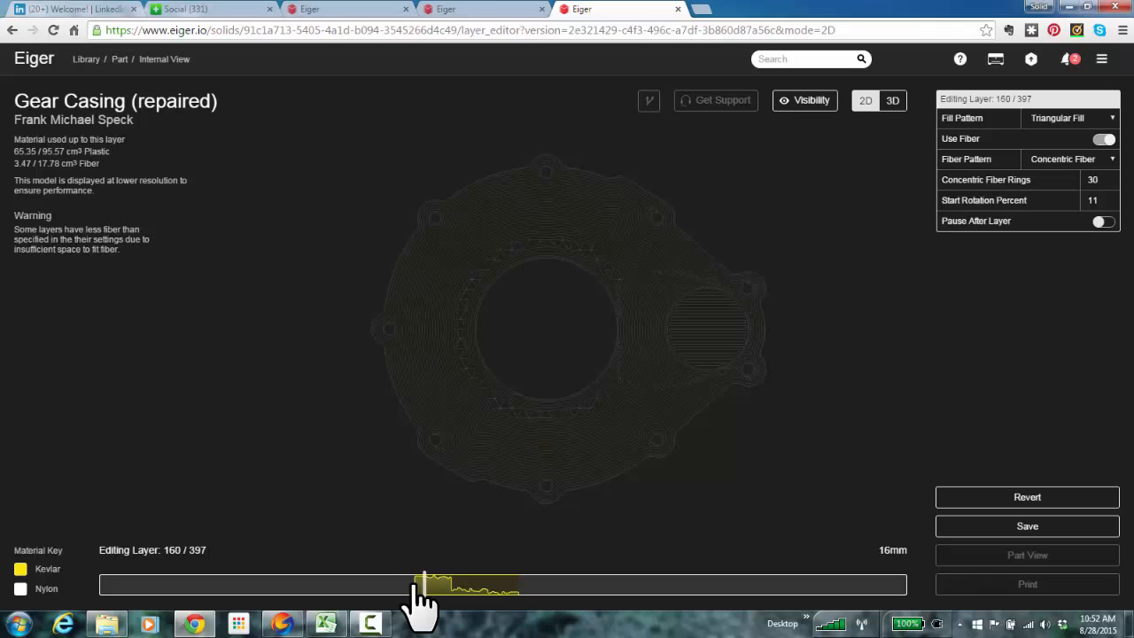
pyautogui.press('Right')
pyautogui.press('Left')
pyautogui.press('Left')
pyautogui.press('Left')
pyautogui.press('Left')
pyautogui.press('Right')
pyautogui.press('Right')
pyautogui.press('Right')
pyautogui.press('Right')
# Step upward from layer 162 to layer 207, examining how the fiber pattern, angle and coverage change
pyautogui.press('Right')
pyautogui.press('Right')
pyautogui.press('Right')
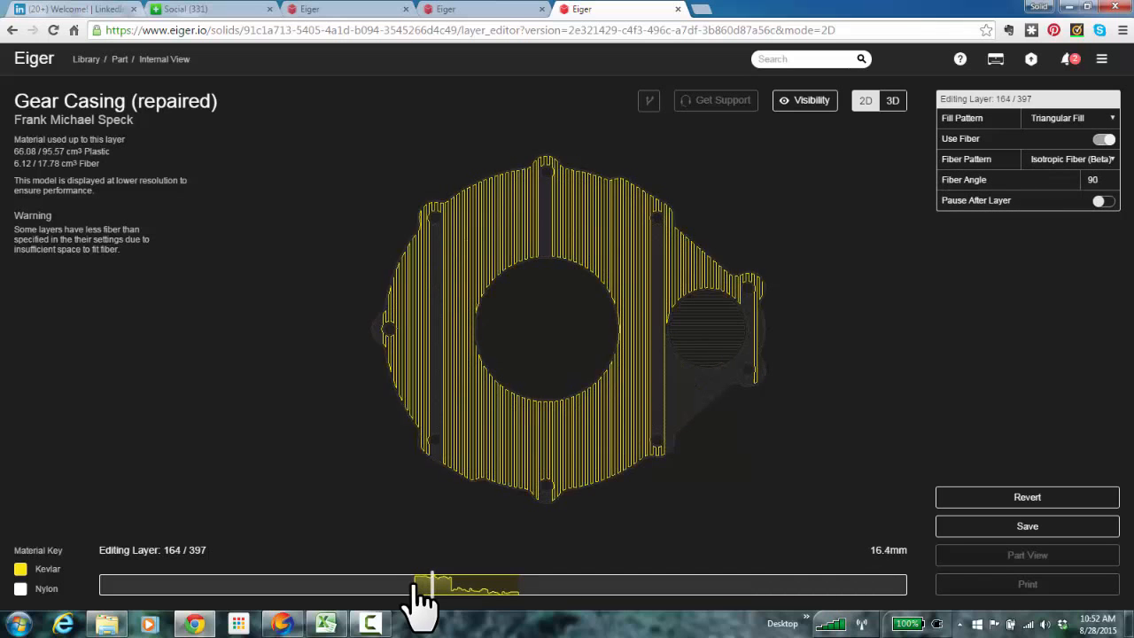
pyautogui.press('Right')
pyautogui.press('Right')
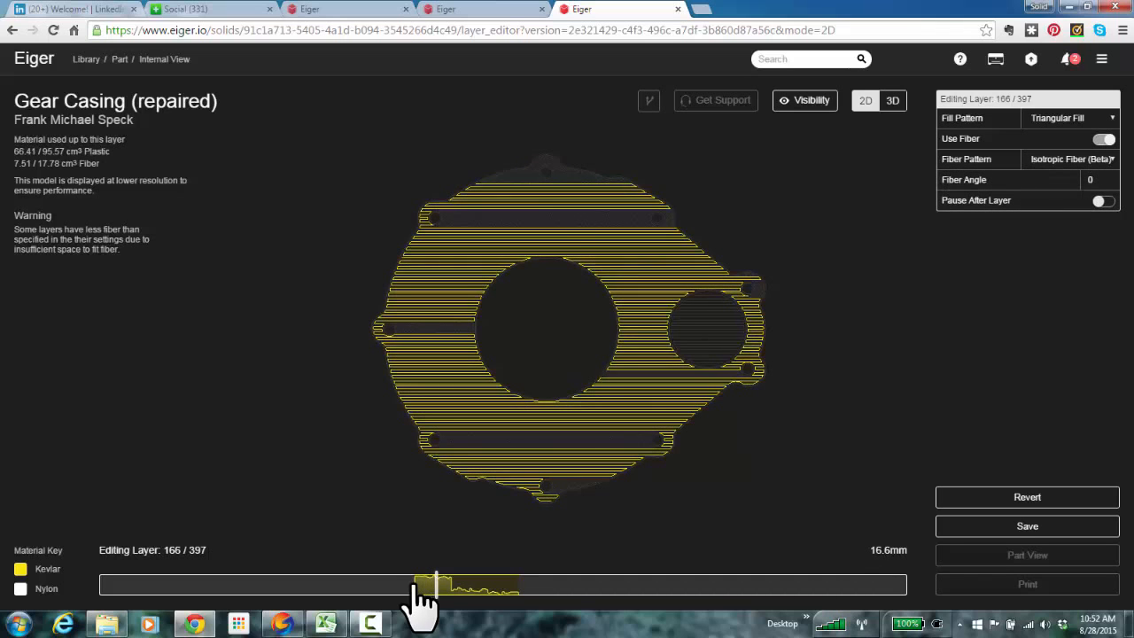
pyautogui.press('Right')
pyautogui.press('Right')
pyautogui.press('Right')
pyautogui.press('Right')
pyautogui.press('Right')
pyautogui.press('Right')
pyautogui.press('Right')
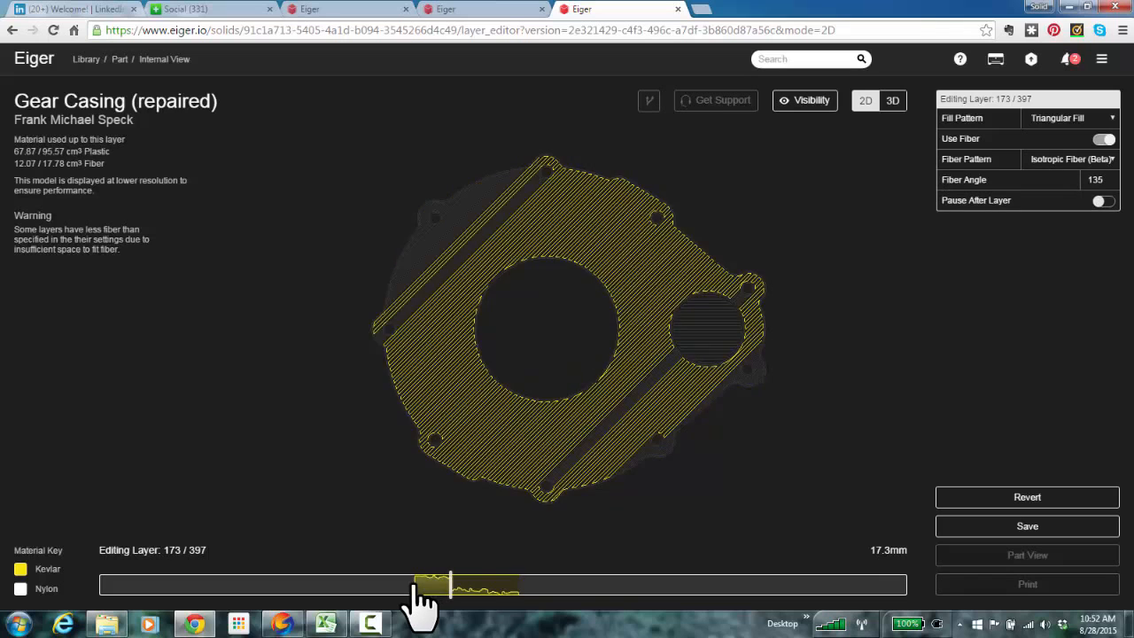
pyautogui.press('Right')
pyautogui.press('Right')
pyautogui.press('Right')
pyautogui.press('Right')
pyautogui.press('Right')
pyautogui.press('Right')
pyautogui.press('Right')
pyautogui.press('Right')
pyautogui.press('Right')
pyautogui.press('Right')
pyautogui.press('Right')
pyautogui.press('Right')
pyautogui.press('Right')
pyautogui.press('Right')
pyautogui.press('Right')
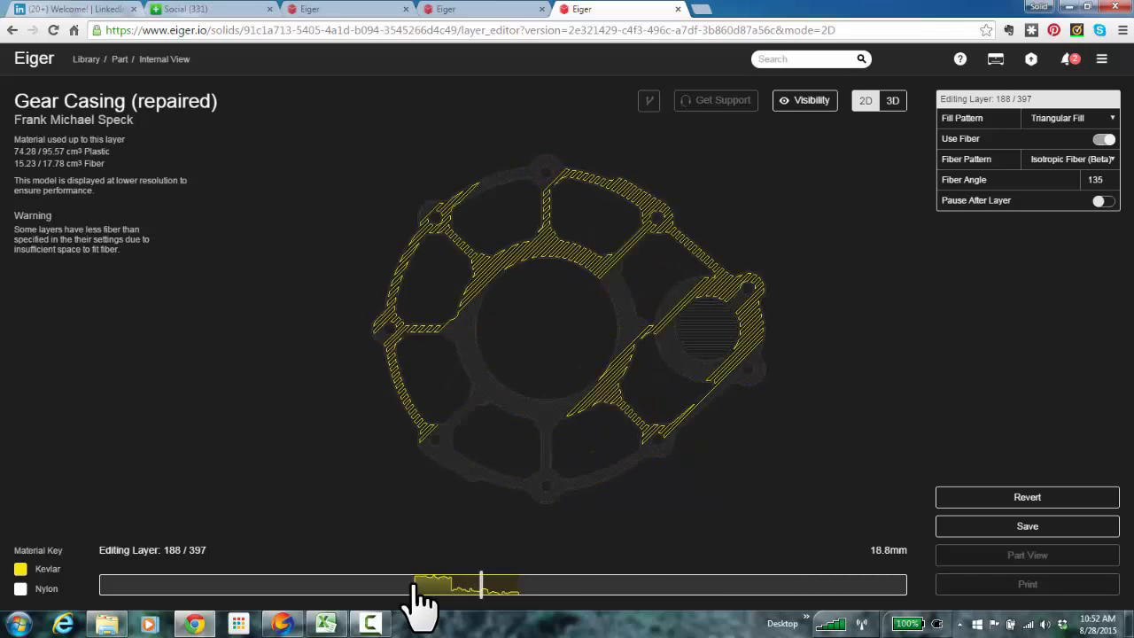
pyautogui.press('Right')
pyautogui.press('Right')
pyautogui.press('Right')
pyautogui.press('Right')
pyautogui.press('Right')
pyautogui.press('Right')
pyautogui.press('Right')
pyautogui.press('Right')
pyautogui.press('Right')
pyautogui.press('Right')
pyautogui.press('Right')
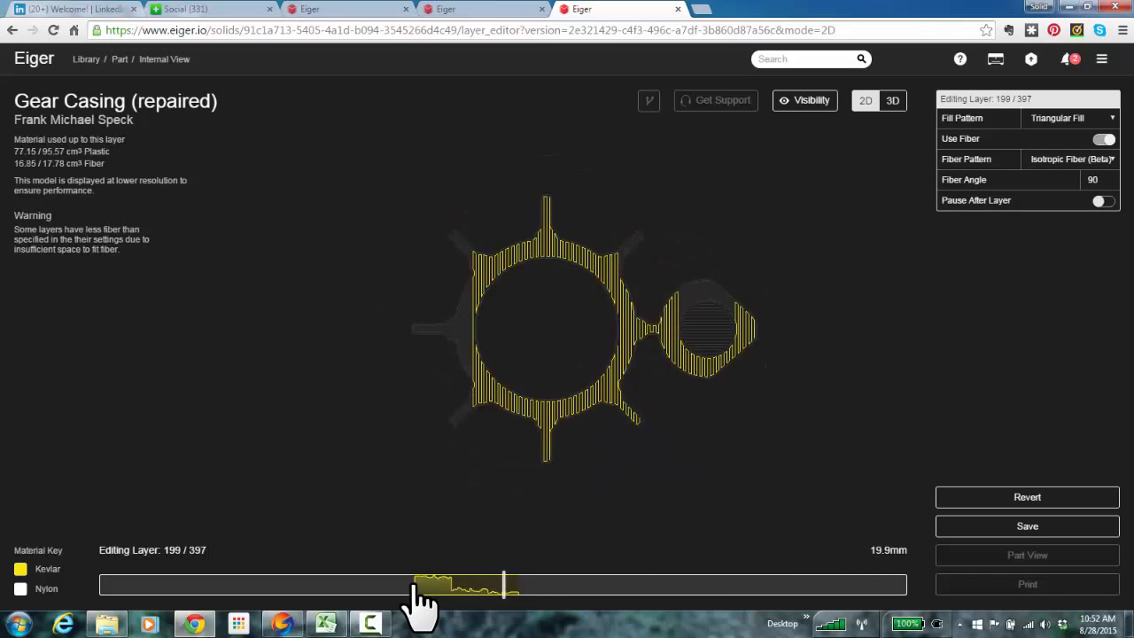
pyautogui.press('Right')
pyautogui.press('Right')
pyautogui.press('Right')
pyautogui.press('Right')
pyautogui.press('Right')
pyautogui.press('Right')
pyautogui.press('Right')
pyautogui.press('Right')
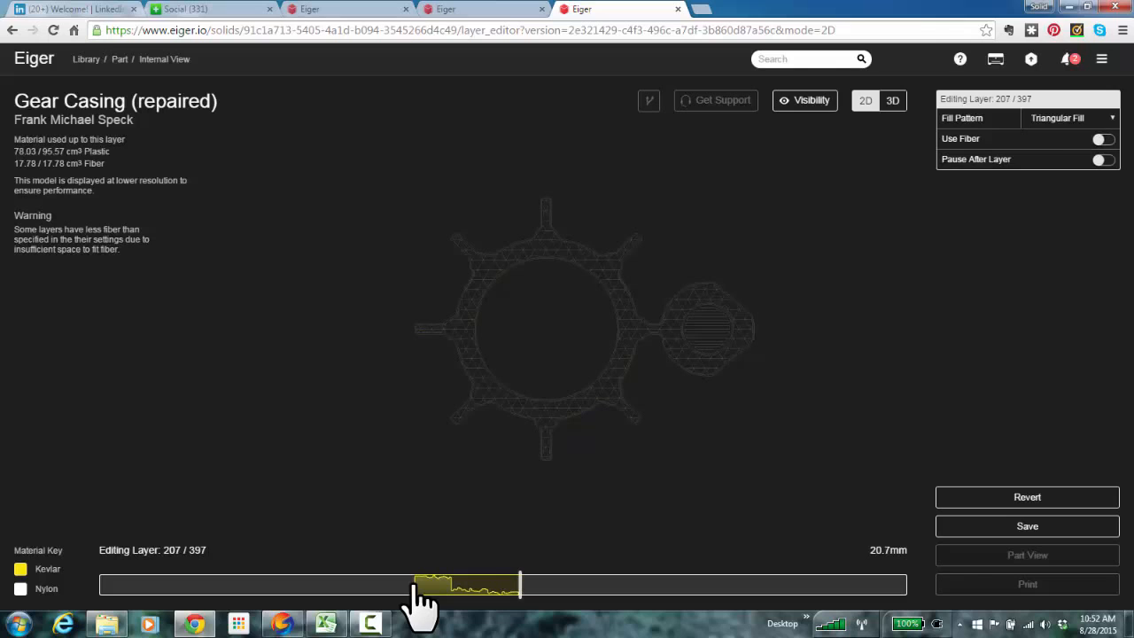
# Step back and forth between layers 202 and 207 to compare the full-fiber, isotropic and plain nylon fills
pyautogui.press('Left')
pyautogui.press('Left')
pyautogui.press('Right')
pyautogui.press('Right')
pyautogui.press('Left')
pyautogui.press('Left')
pyautogui.press('Right')
pyautogui.press('Right')
pyautogui.press('Left')
pyautogui.press('Left')
pyautogui.press('Left')
pyautogui.press('Left')
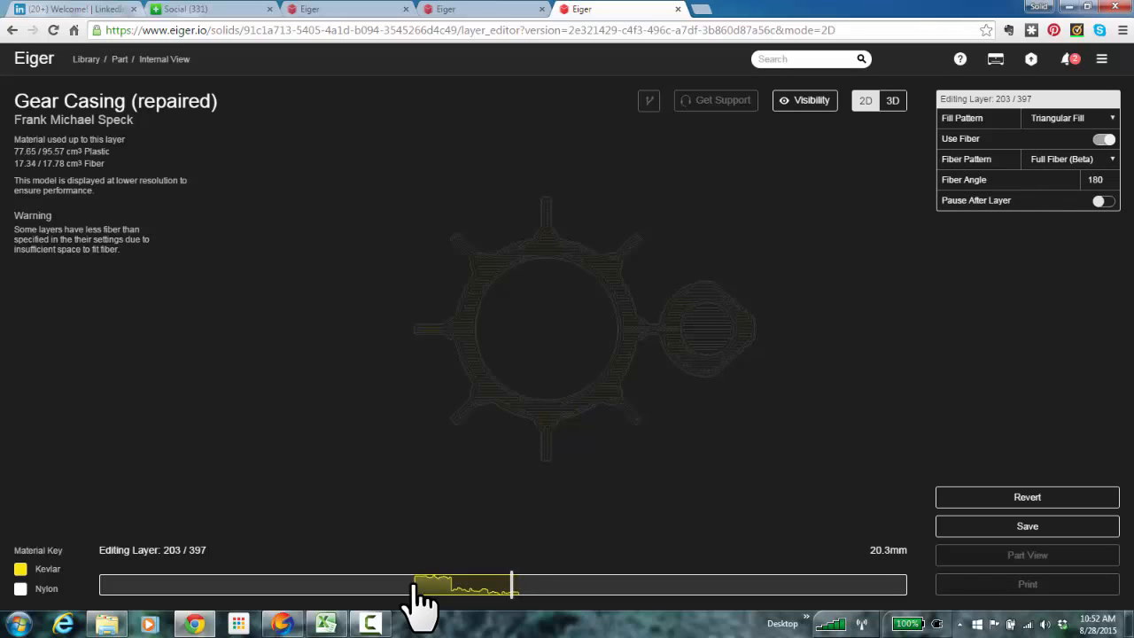
pyautogui.press('Left')
pyautogui.press('Right')
pyautogui.press('Right')
pyautogui.press('Right')
# Switch to the 3D view, select layers 145 to 217 and examine their fiber from several angles
pyautogui.click(896, 101)
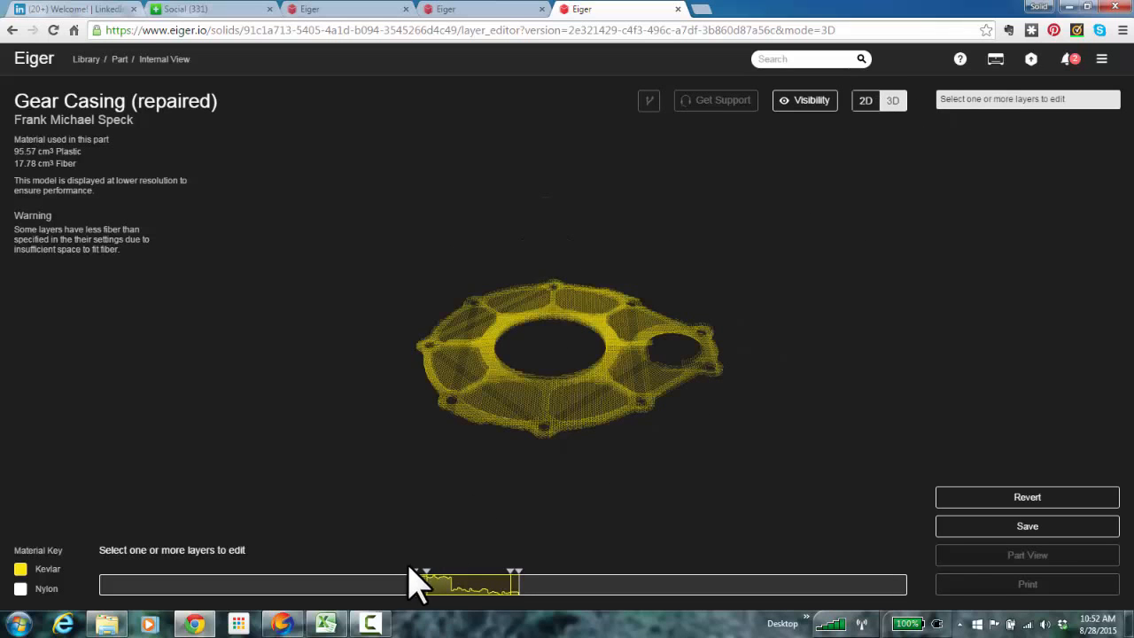
pyautogui.moveTo(405, 585); pyautogui.dragTo(541, 584)
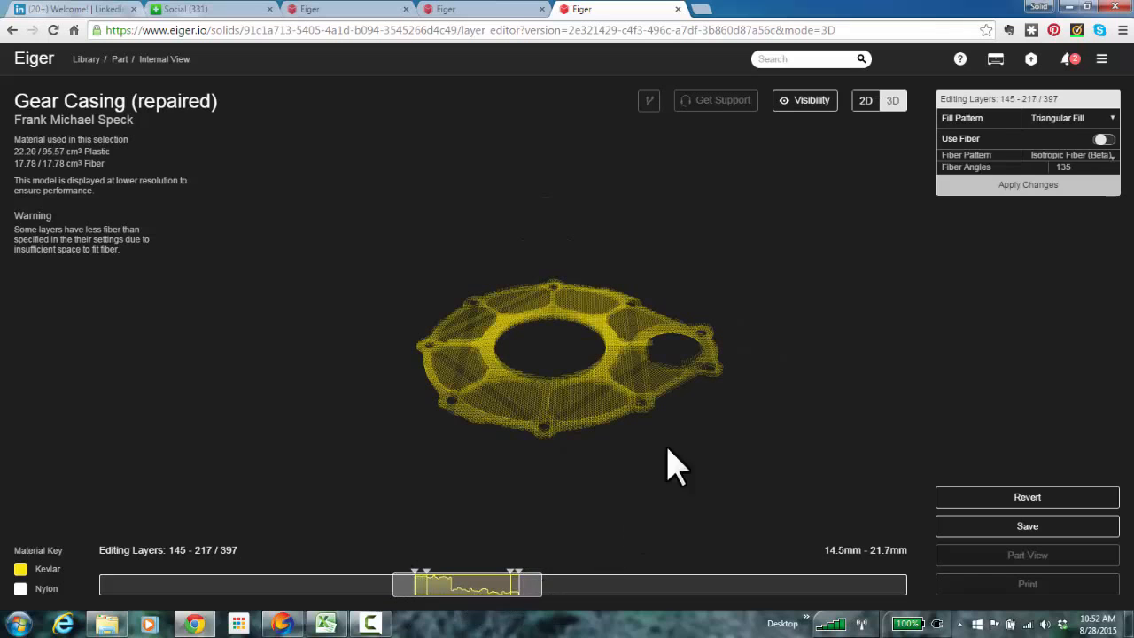
pyautogui.moveTo(669, 235); pyautogui.dragTo(718, 337)
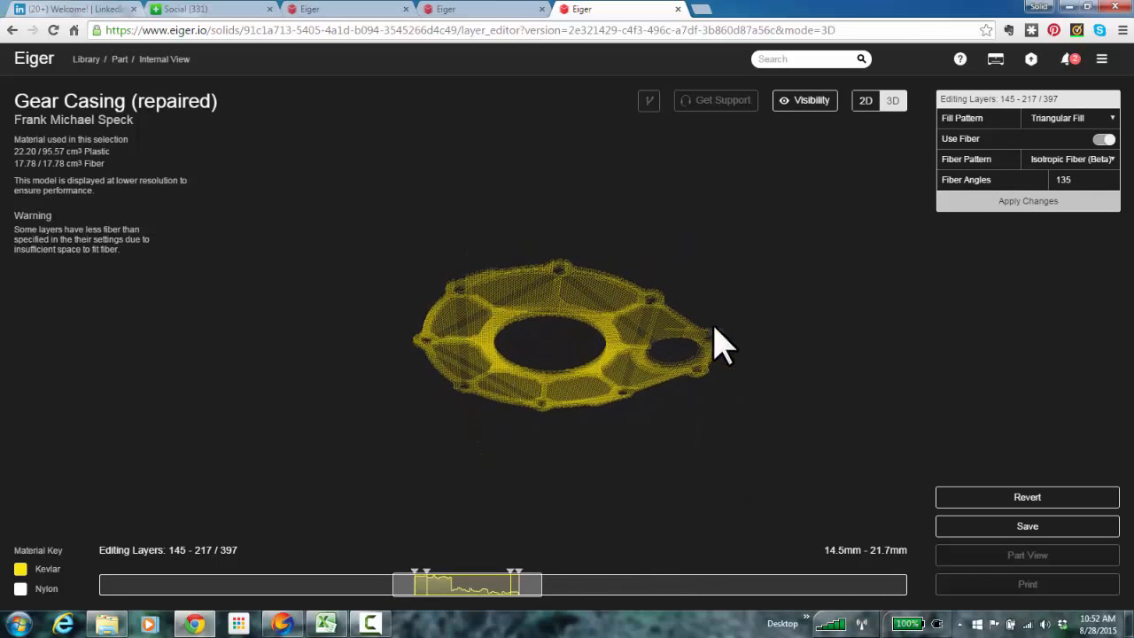
pyautogui.moveTo(719, 257); pyautogui.dragTo(665, 421)
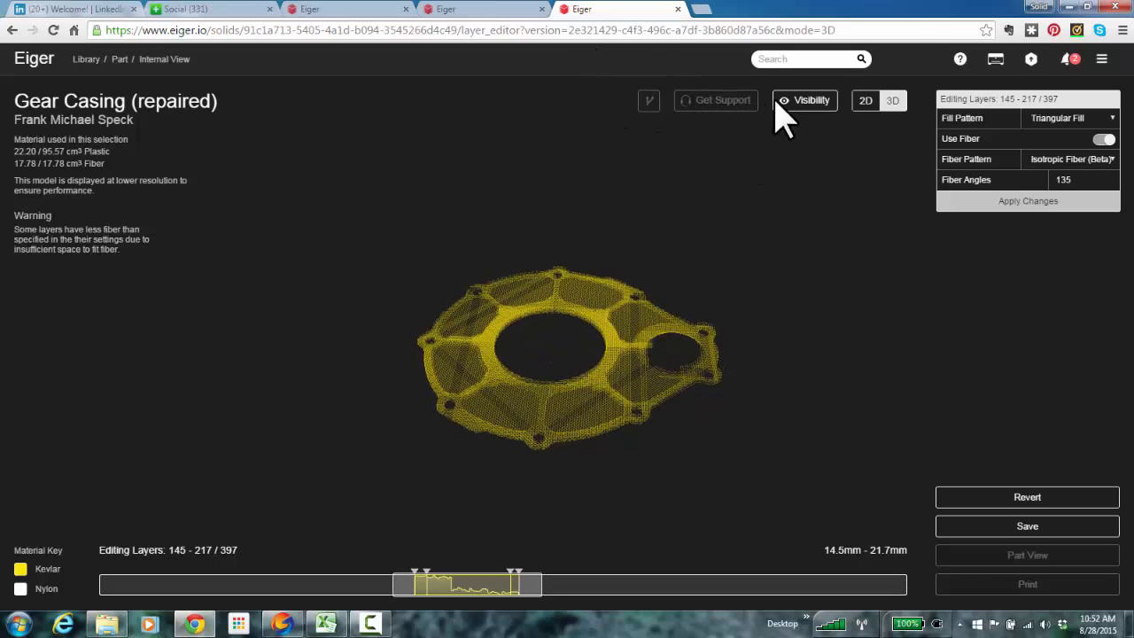
# Show the hidden sections and select layers 3 to 397 to examine the reinforced floor within the whole casing
pyautogui.click(829, 104)
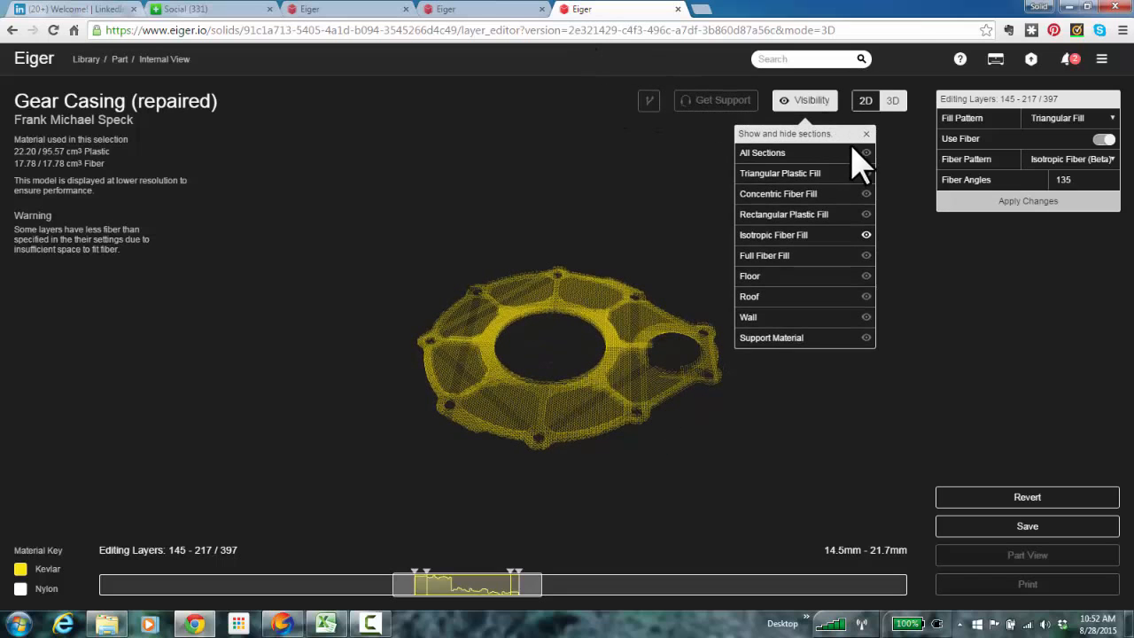
pyautogui.click(866, 337)
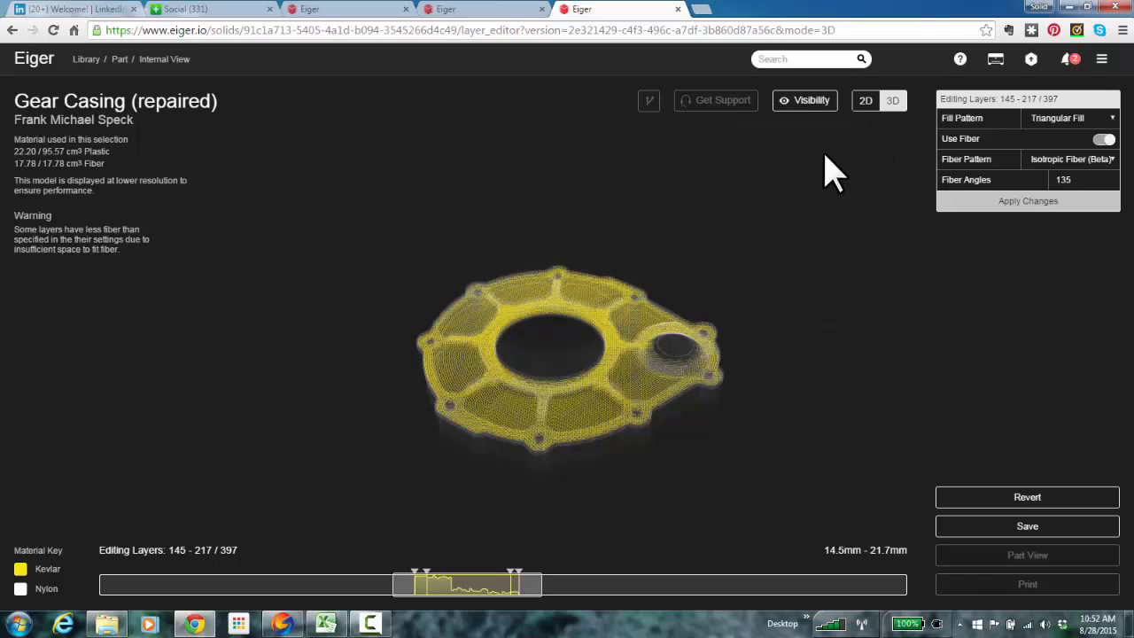
pyautogui.click(209, 587)
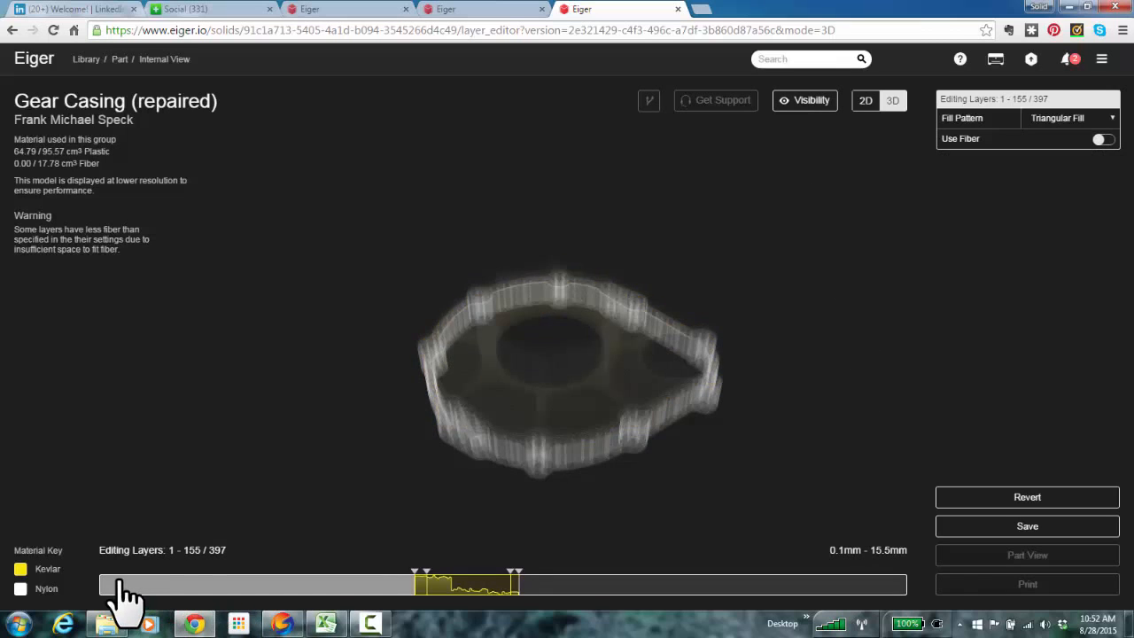
pyautogui.moveTo(104, 585); pyautogui.dragTo(917, 587)
pyautogui.moveTo(843, 400); pyautogui.dragTo(809, 377)
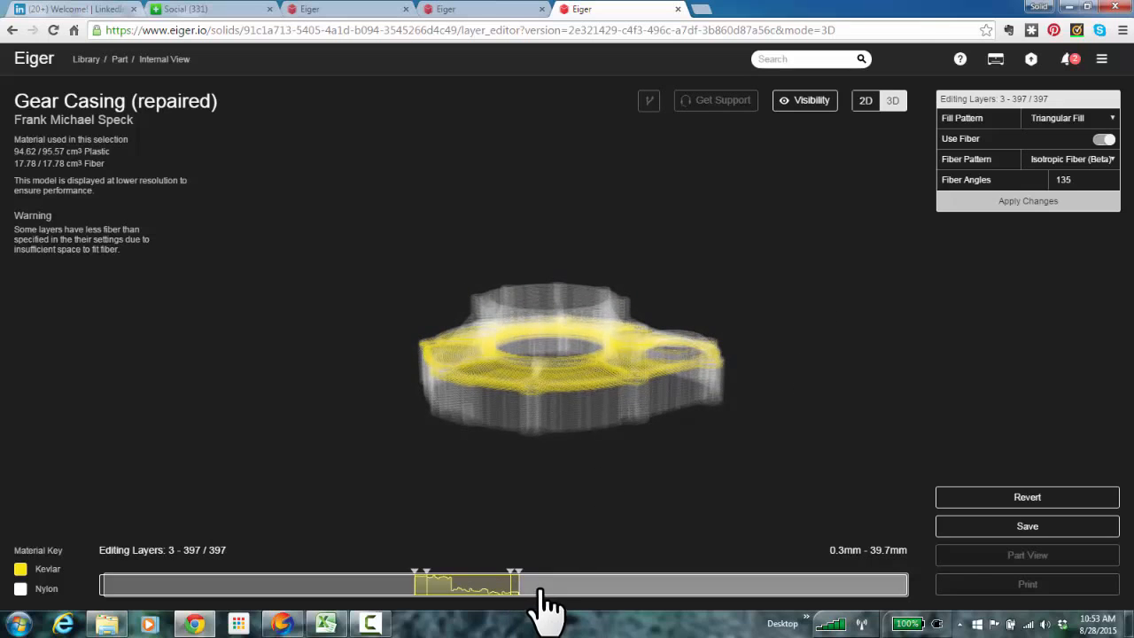
# Select layers 217 to 345, enable fiber and apply Full Fiber (Beta) with a fiber angle of 0
pyautogui.moveTo(539, 585); pyautogui.dragTo(802, 586)
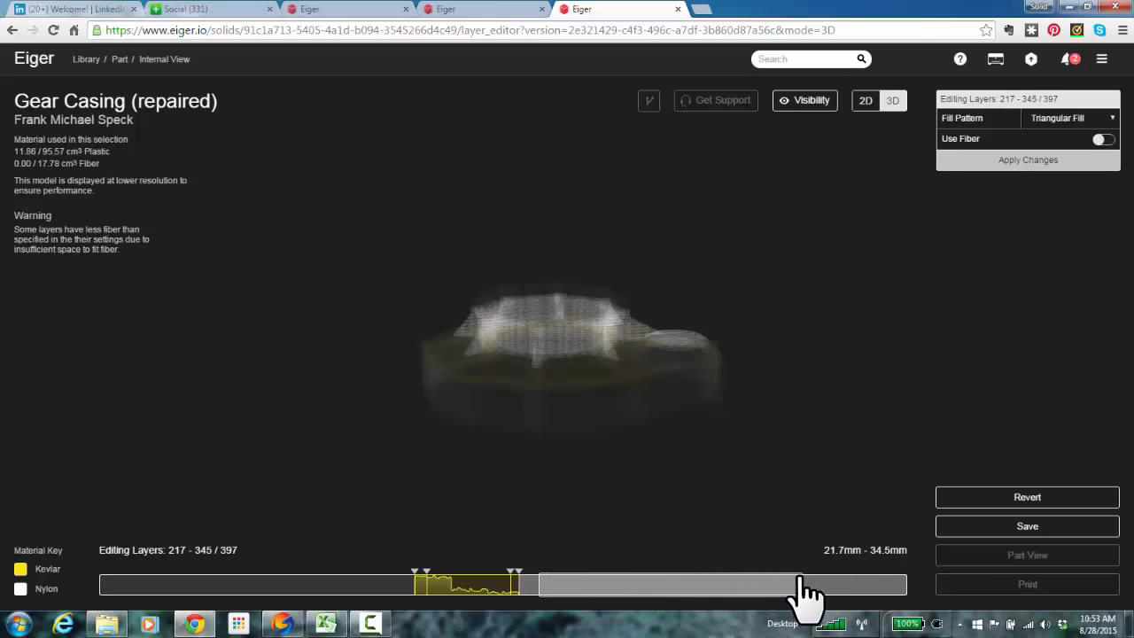
pyautogui.click(1104, 140)
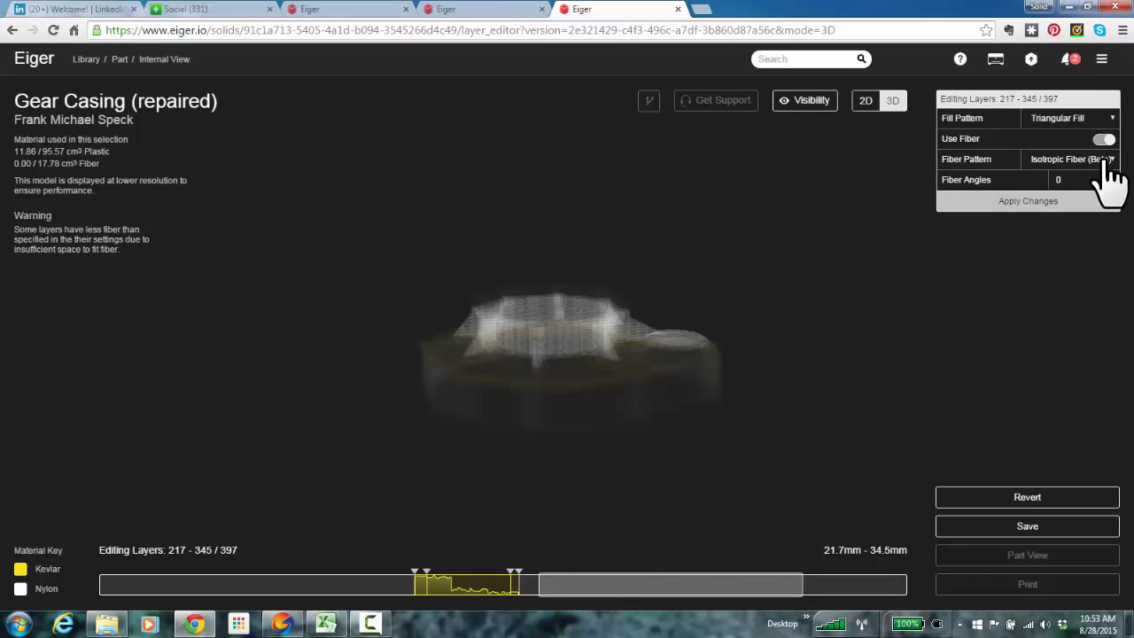
pyautogui.click(1103, 159)
pyautogui.click(1096, 185)
pyautogui.click(1028, 201)
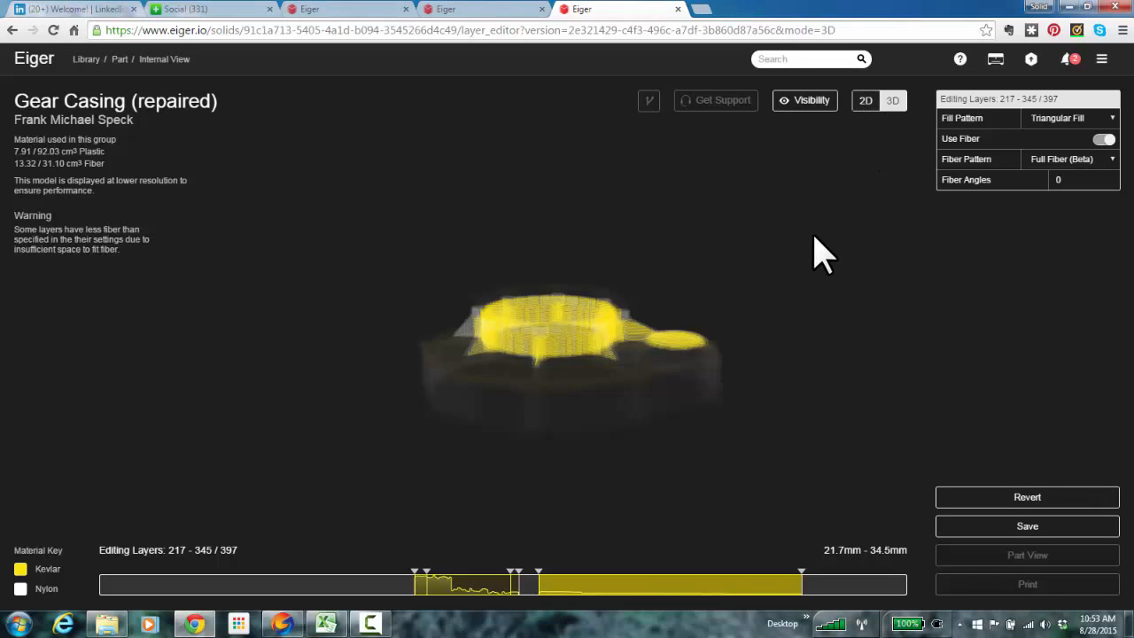
# Examine the full-fiber fill of the upper ring in 3D, and step through layers 275 to 344 in the 2D view
pyautogui.moveTo(813, 235); pyautogui.dragTo(789, 101)
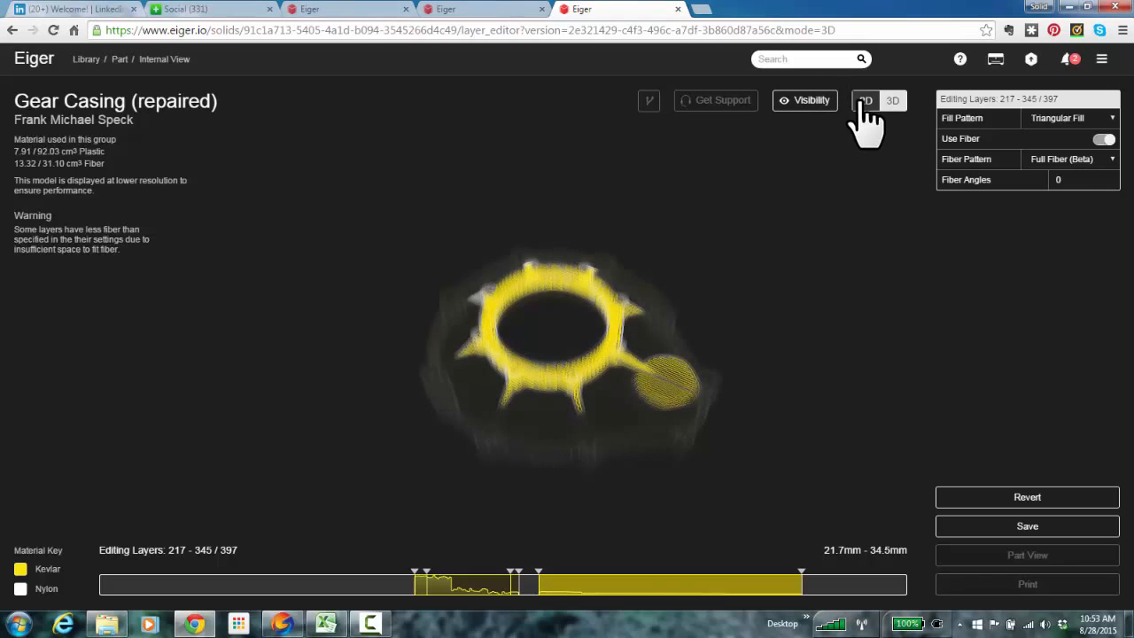
pyautogui.click(866, 101)
pyautogui.click(658, 584)
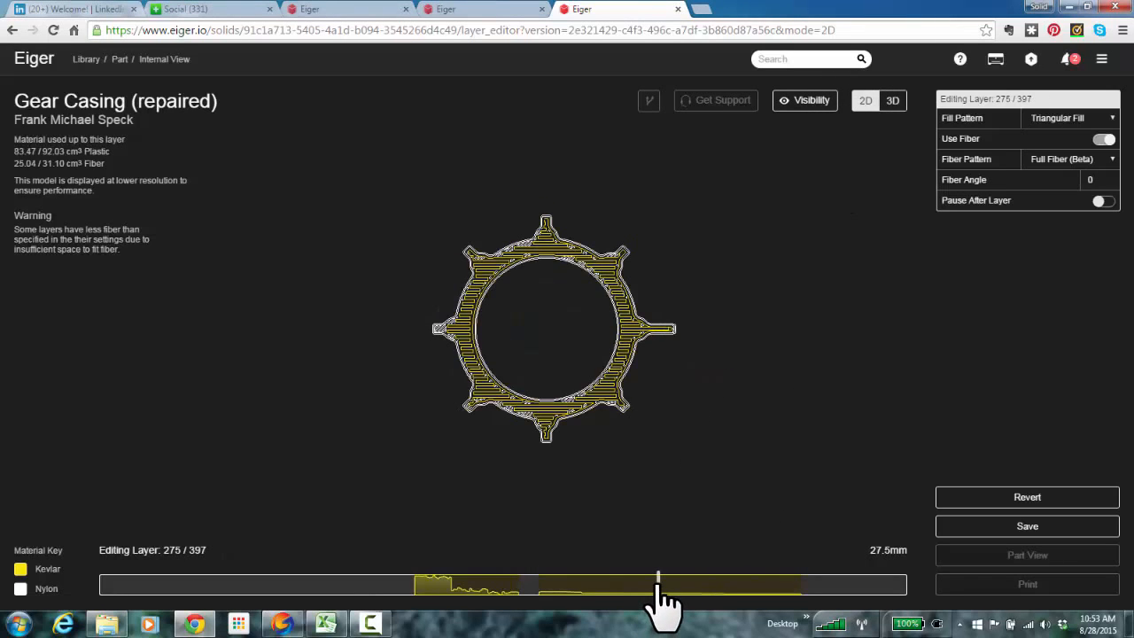
pyautogui.press('Right')
pyautogui.press('Right')
pyautogui.press('Right')
pyautogui.press('Right')
pyautogui.press('Right')
pyautogui.press('Right')
pyautogui.press('Right')
pyautogui.press('Right')
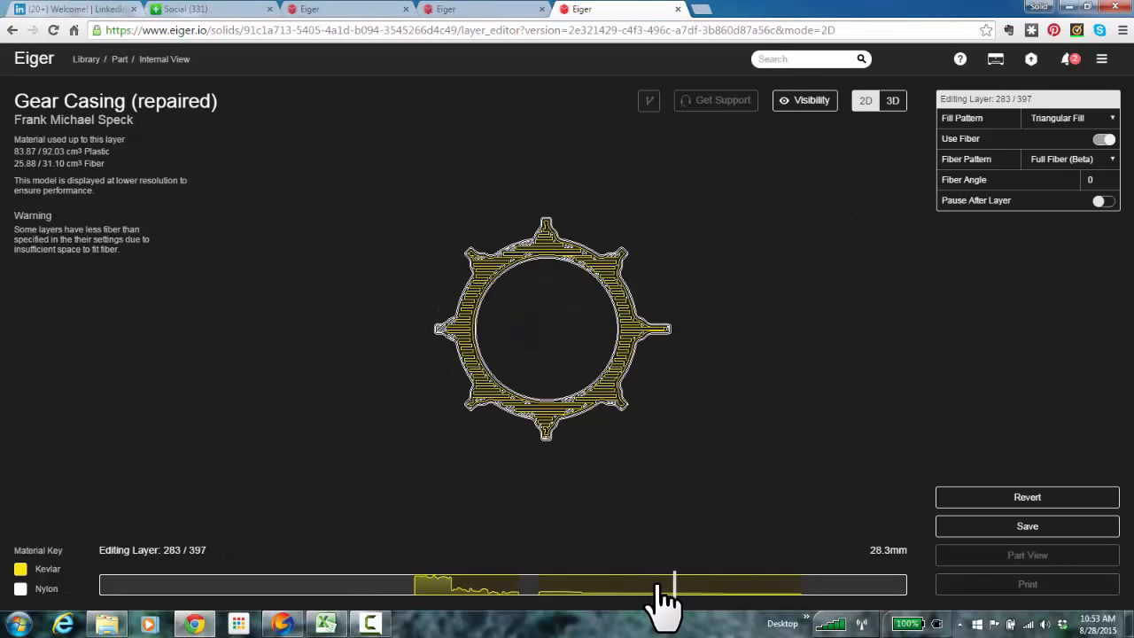
pyautogui.press('Right')
pyautogui.press('Right')
pyautogui.press('Right')
pyautogui.press('Right')
pyautogui.press('Right')
pyautogui.press('Right')
pyautogui.press('Right')
pyautogui.press('Right')
pyautogui.press('Right')
pyautogui.press('Right')
pyautogui.press('Right')
pyautogui.press('Right')
pyautogui.press('Right')
pyautogui.press('Right')
pyautogui.press('Right')
pyautogui.press('Right')
pyautogui.press('Right')
pyautogui.press('Right')
pyautogui.press('Right')
pyautogui.press('Right')
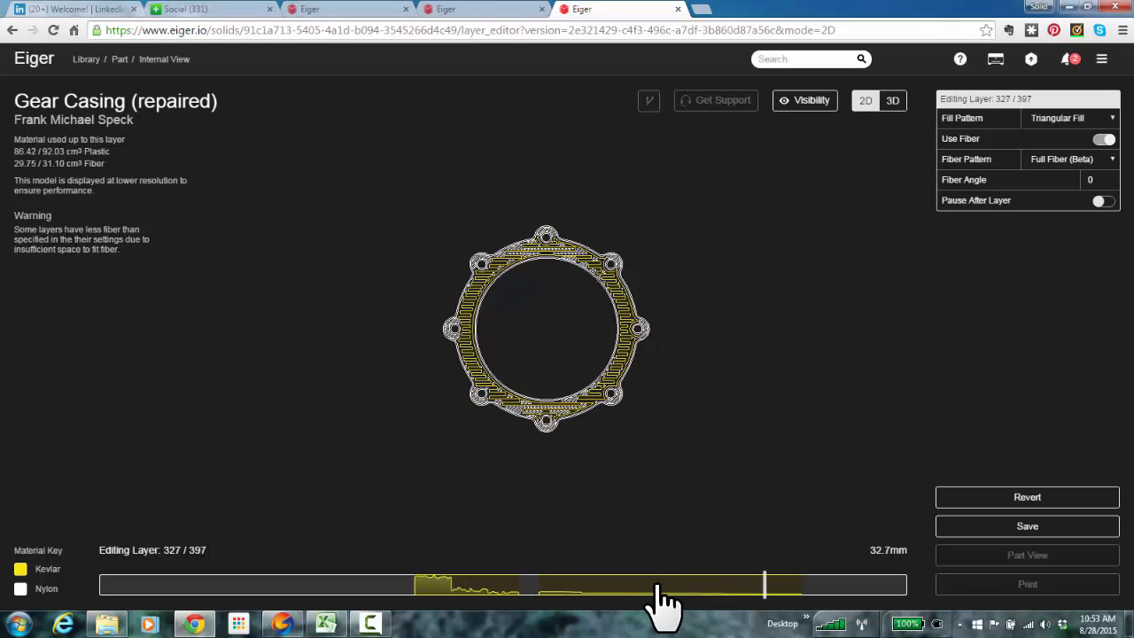
pyautogui.press('Right')
pyautogui.press('Right')
pyautogui.press('Right')
pyautogui.press('Right')
pyautogui.press('Right')
pyautogui.press('Right')
pyautogui.press('Right')
pyautogui.press('Right')
pyautogui.press('Right')
pyautogui.press('Right')
pyautogui.press('Right')
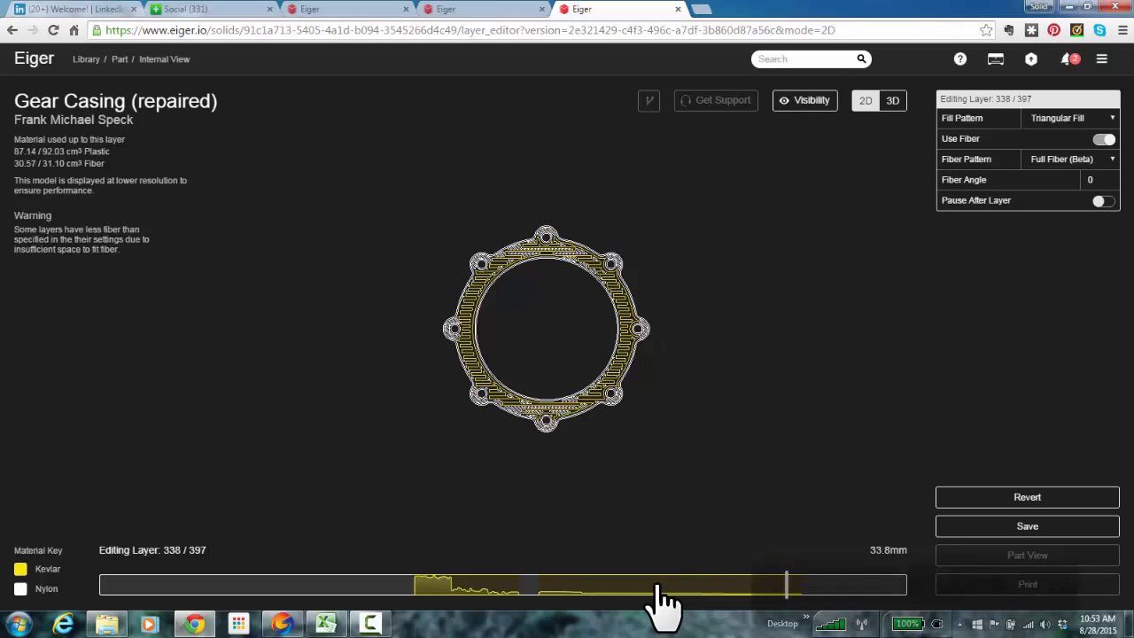
pyautogui.press('Right')
pyautogui.press('Right')
pyautogui.press('Right')
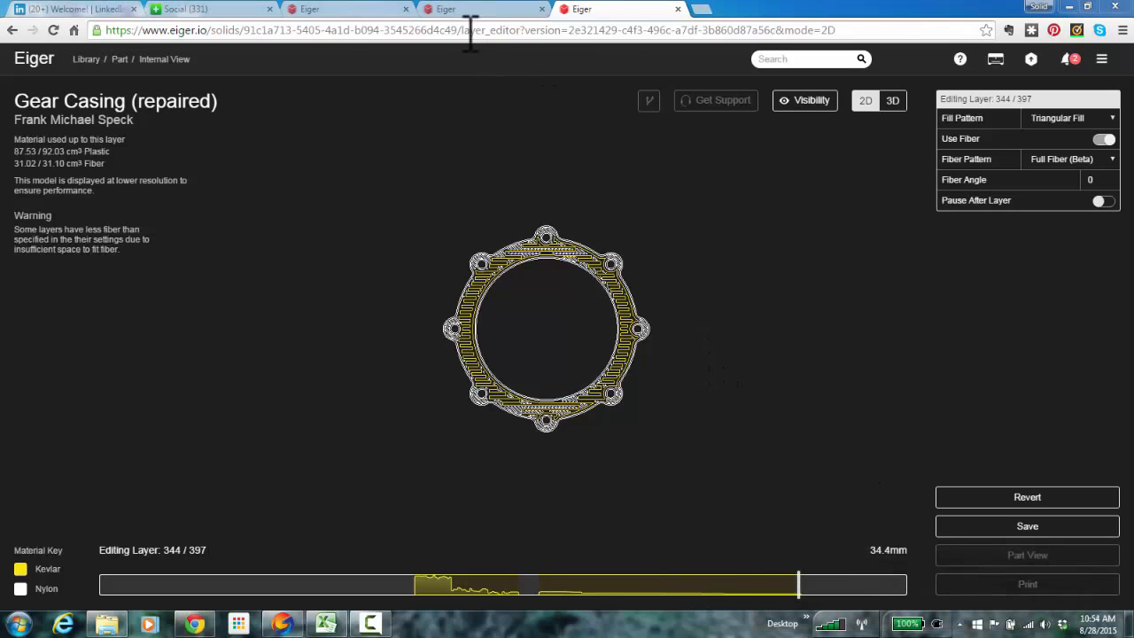
# Revisit the solid Gear Casing (repaired) 4 model, and examine the mostly full-fiber casing in the other open internal view from several angles
pyautogui.click(342, 10)
pyautogui.moveTo(560, 450); pyautogui.dragTo(513, 421)
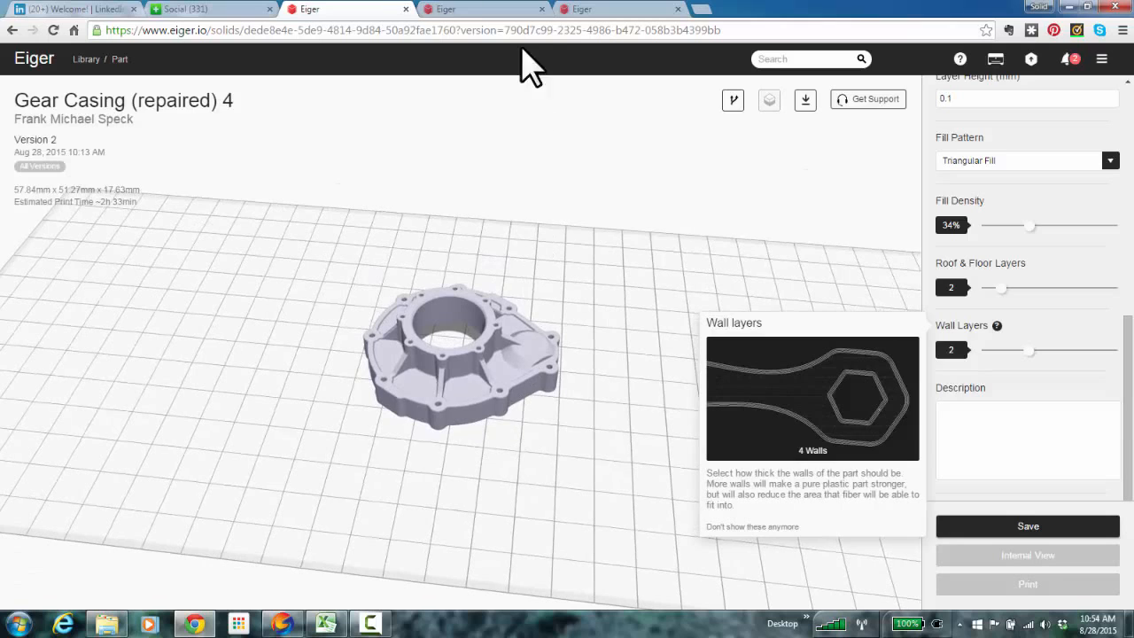
pyautogui.click(447, 11)
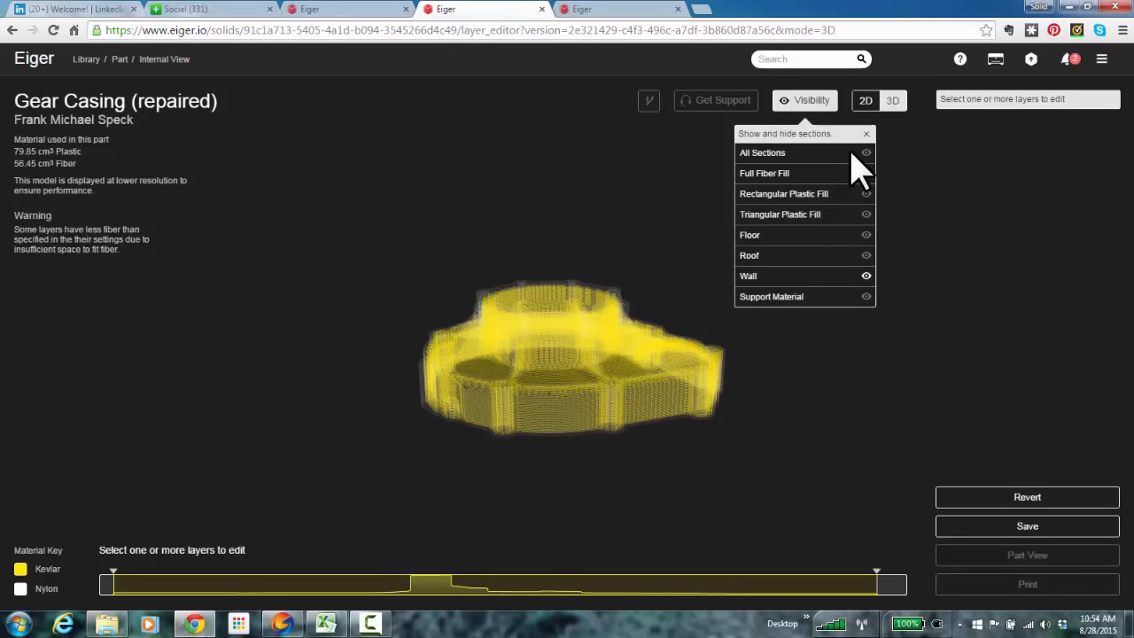
pyautogui.click(865, 134)
pyautogui.moveTo(766, 267); pyautogui.dragTo(757, 291)
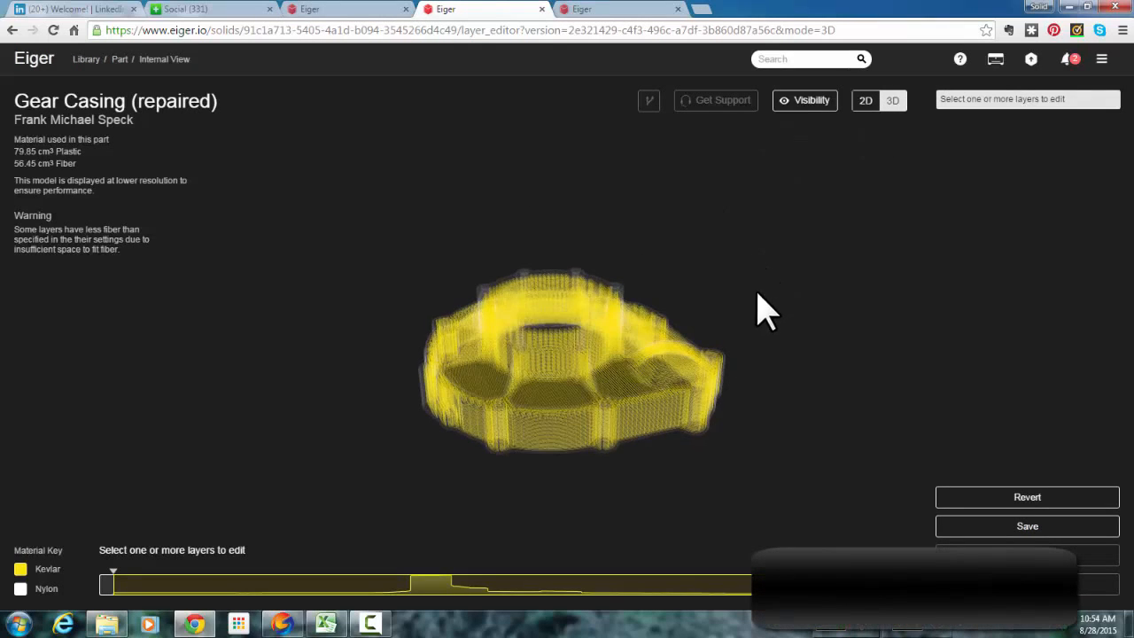
pyautogui.click(1061, 575)
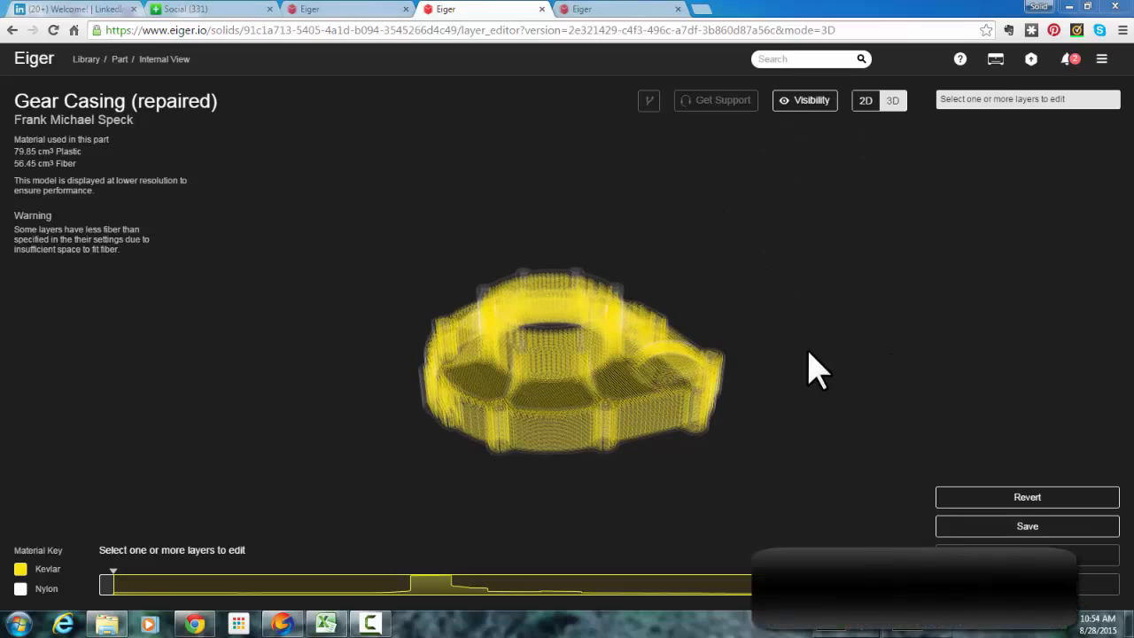
pyautogui.moveTo(813, 367); pyautogui.dragTo(753, 529)
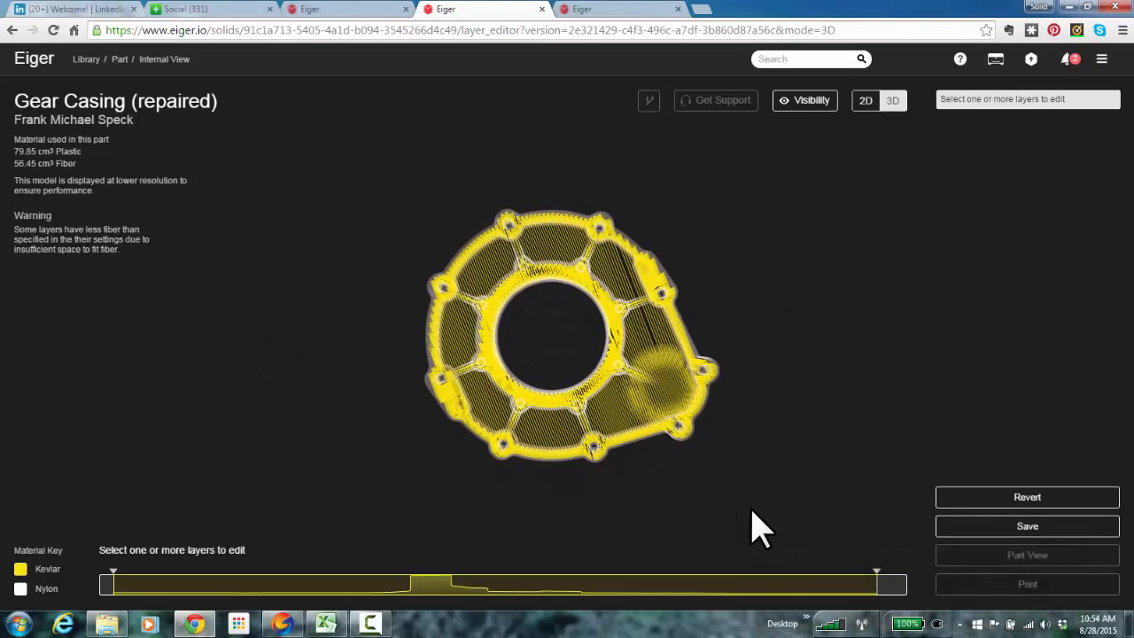